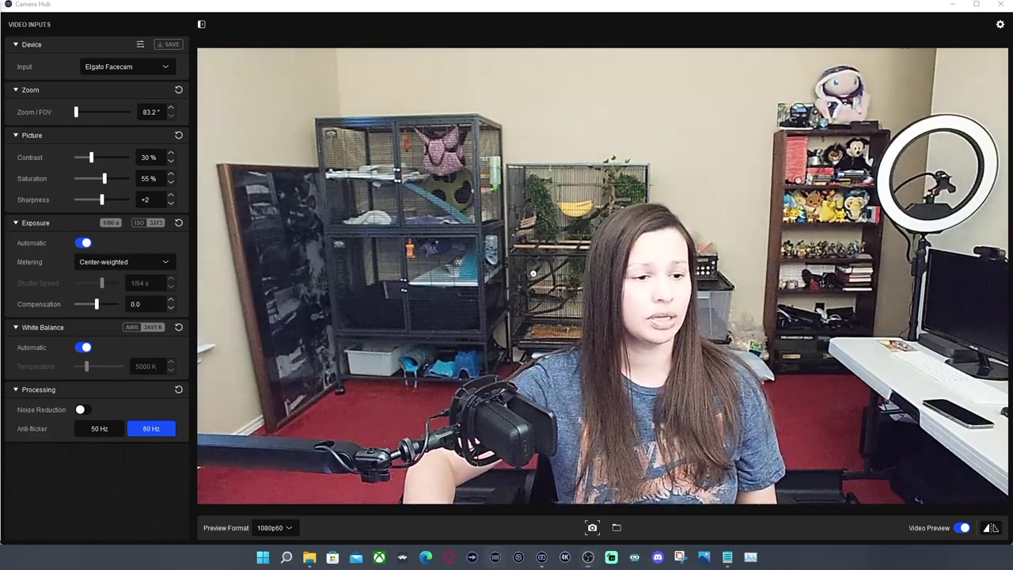
Bring the Stream Deck window into view, look over the camera control keys in the Streaming profile, and close it.
drag(2, 99, 327, 173)
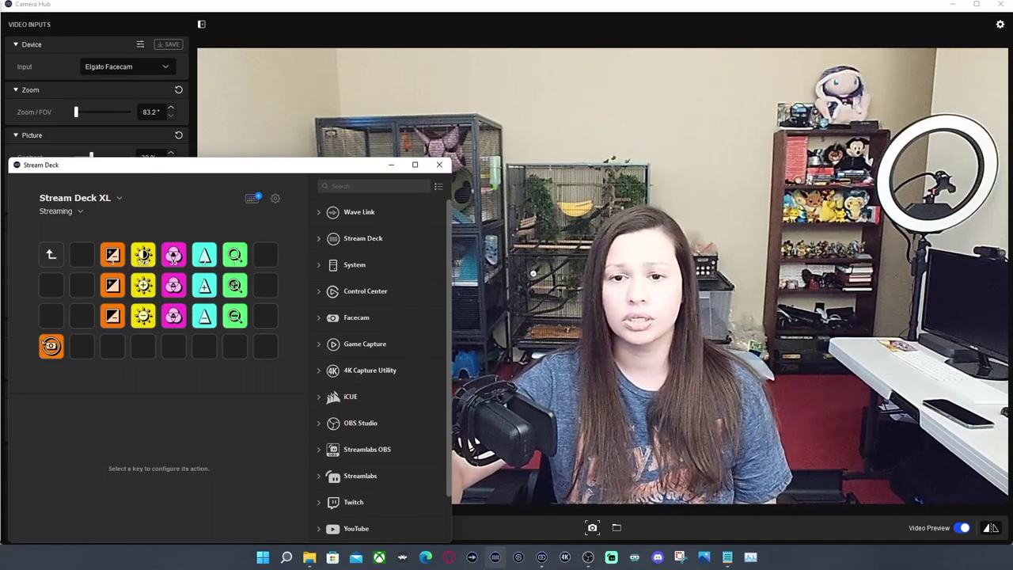
click(440, 164)
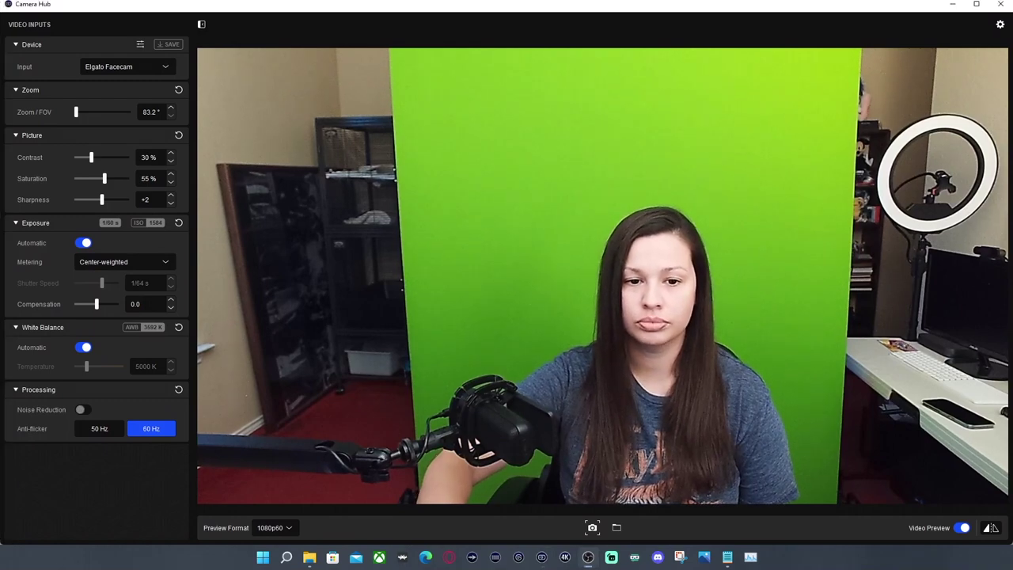
Try noise reduction on the camera picture and turn it off again.
click(83, 409)
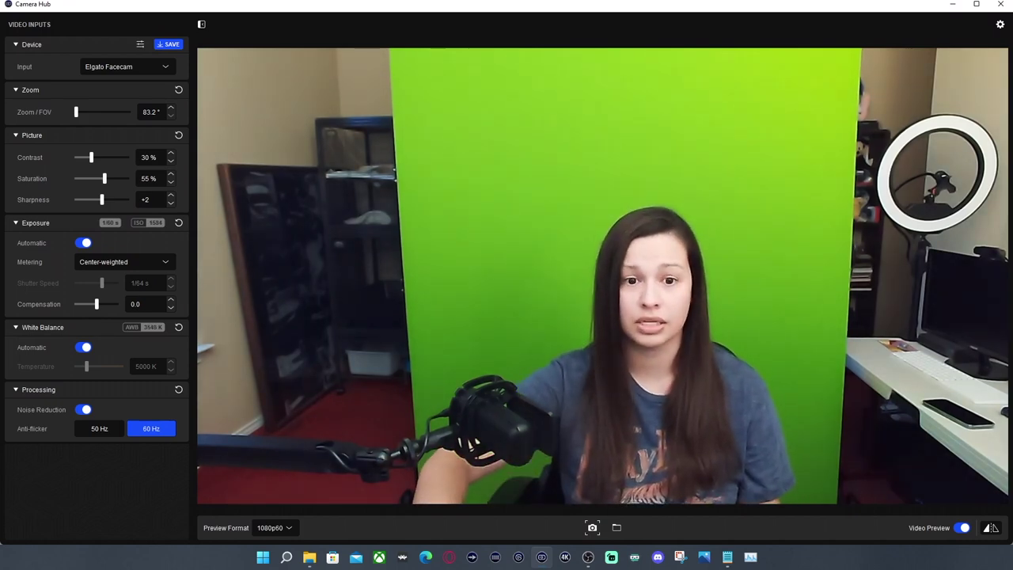
click(83, 409)
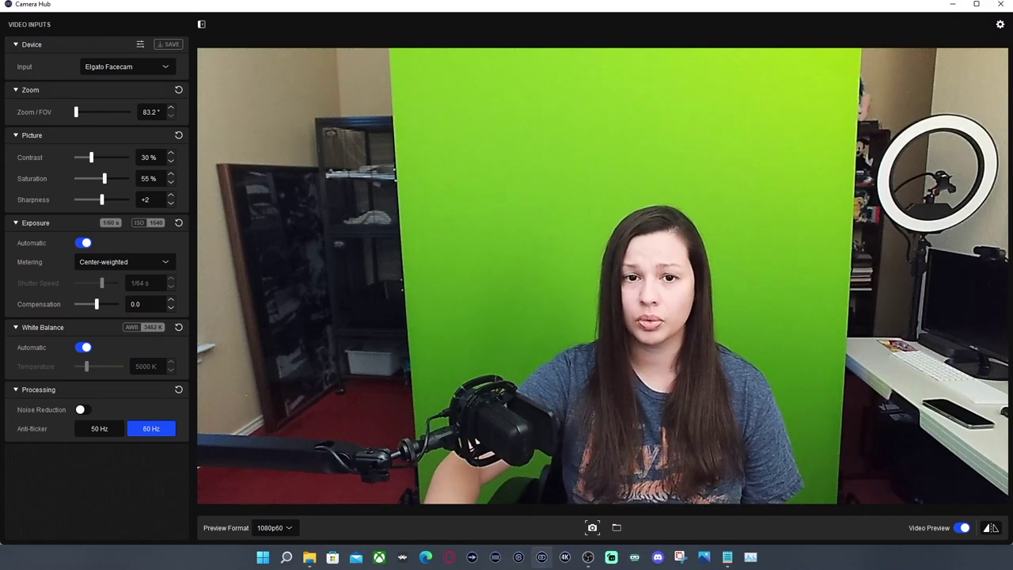
Narrow the camera's field of view to 43.2° and set the contrast to 50 %.
drag(76, 111, 81, 112)
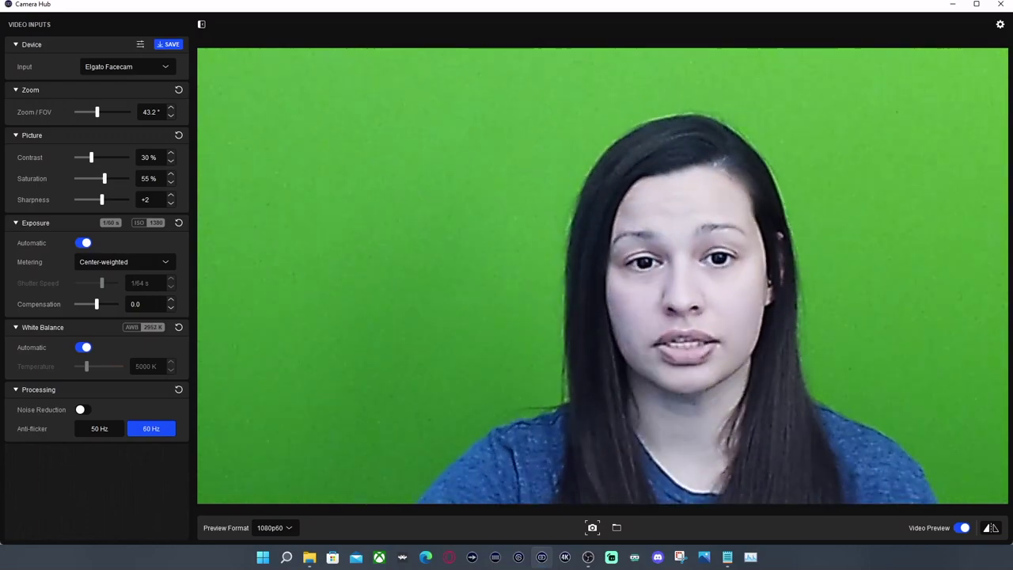
drag(91, 156, 118, 156)
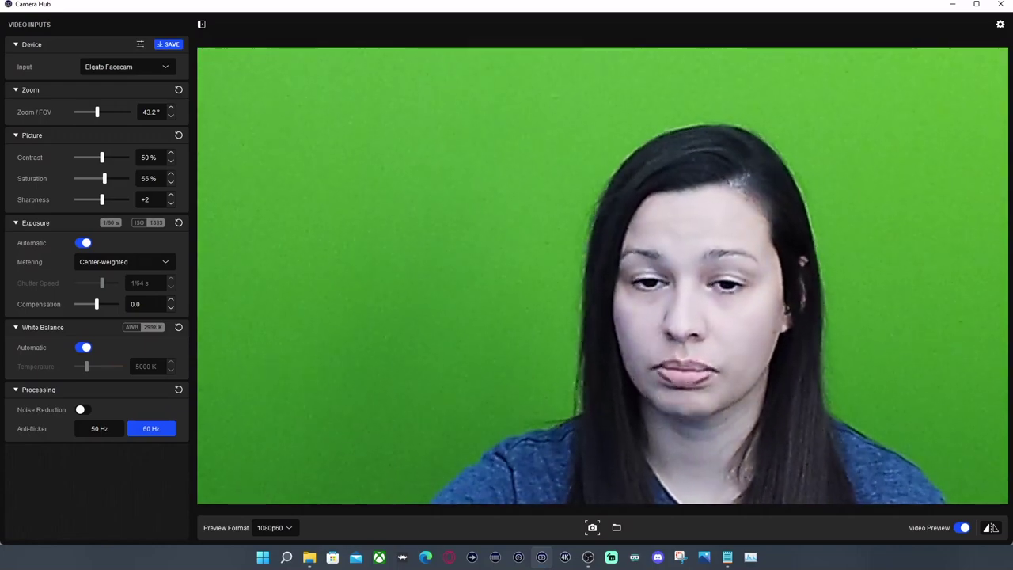
Test the picture's saturation at 0 % and 100 %, and settle it at 50 %.
drag(104, 178, 76, 178)
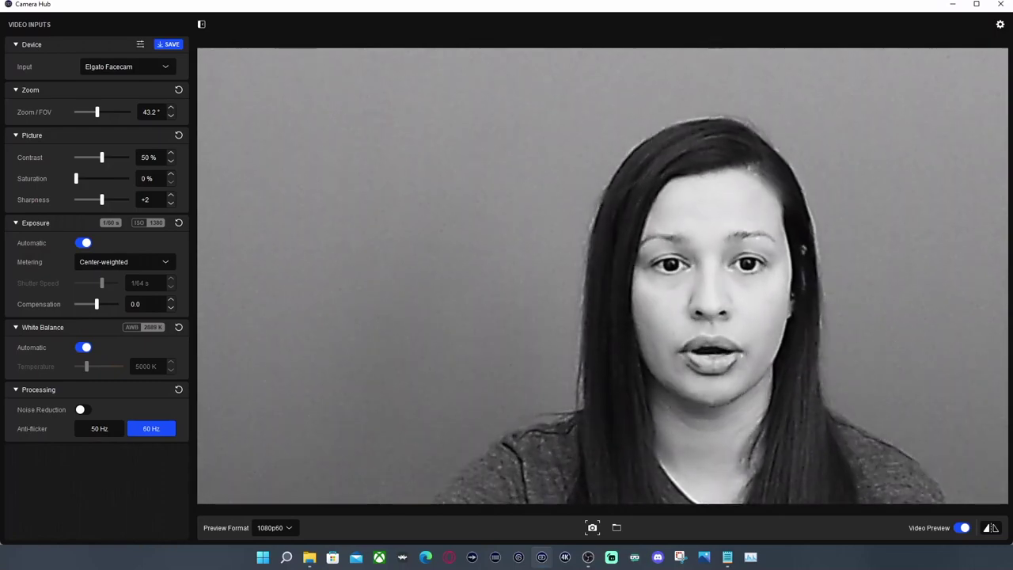
drag(76, 178, 128, 178)
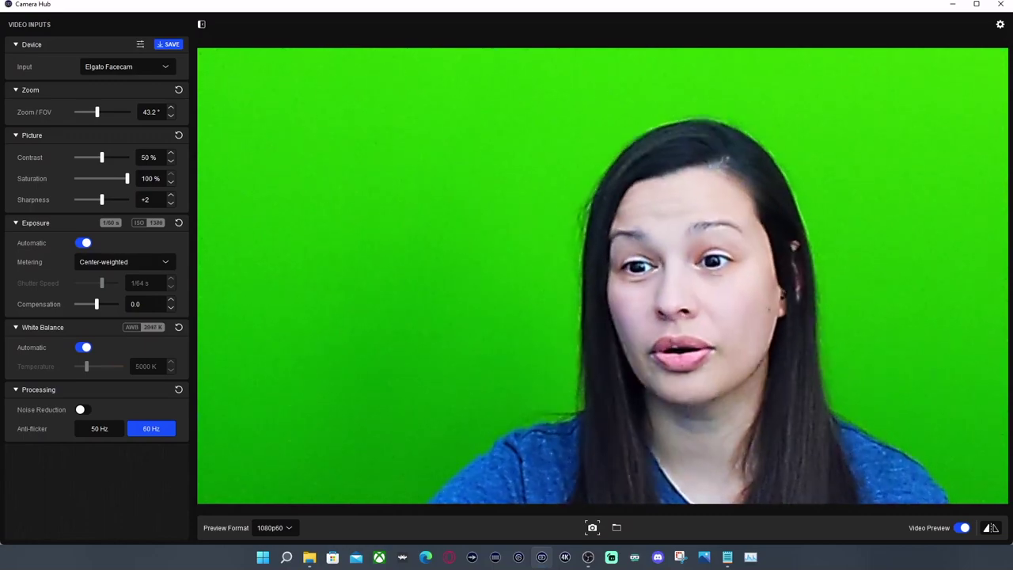
key(Left)
key(Left)
key(Left)
key(Left)
key(Left)
key(Left)
key(Left)
key(Left)
key(Left)
key(Left)
key(Left)
key(Left)
key(Left)
key(Left)
key(Left)
key(Left)
key(Left)
key(Left)
key(Left)
key(Left)
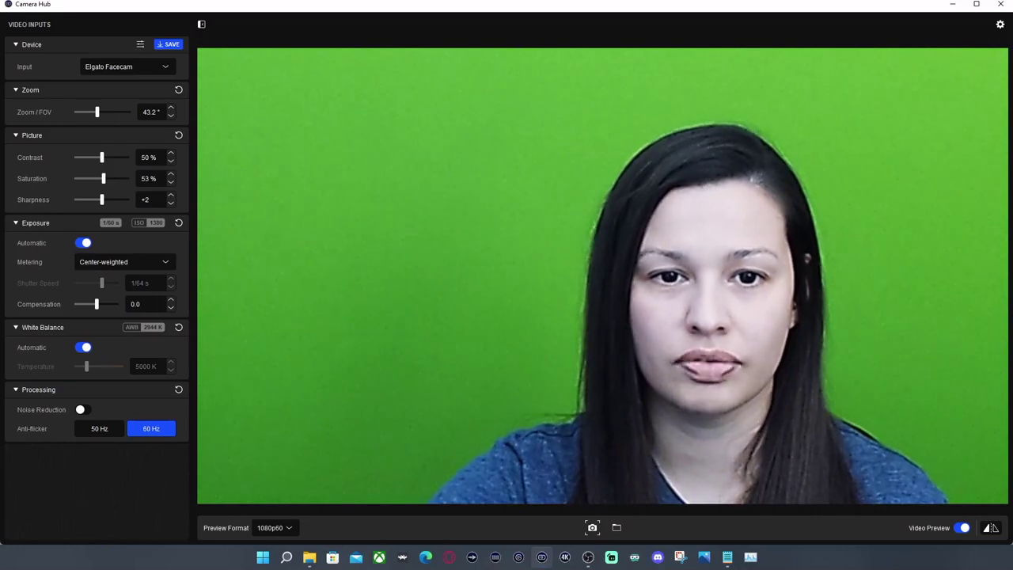
key(Left)
key(Left)
key(Left)
key(Left)
key(Left)
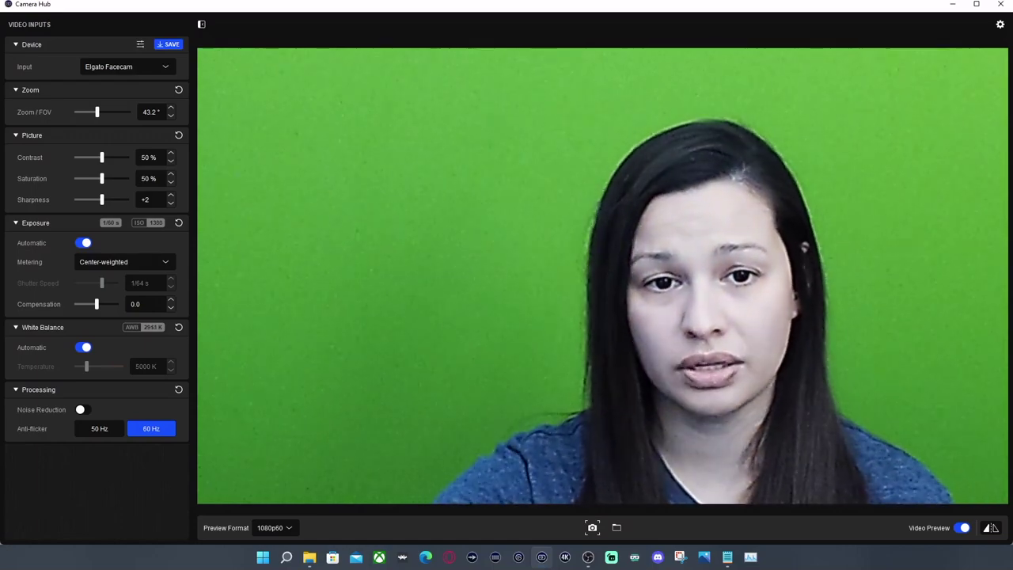
Compare different sharpness levels up to +4 on the camera picture and return to +2.
drag(102, 199, 89, 199)
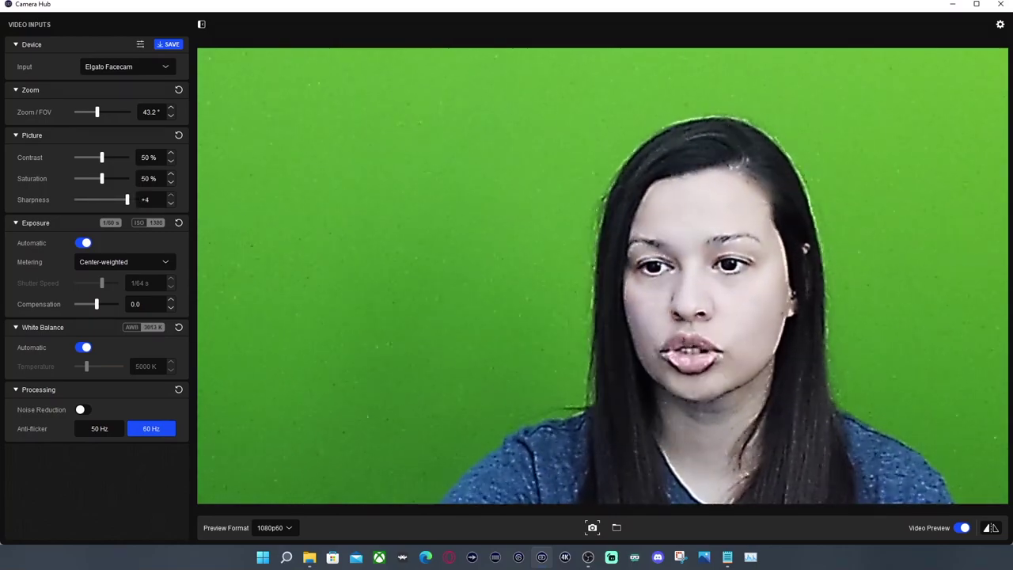
key(Left)
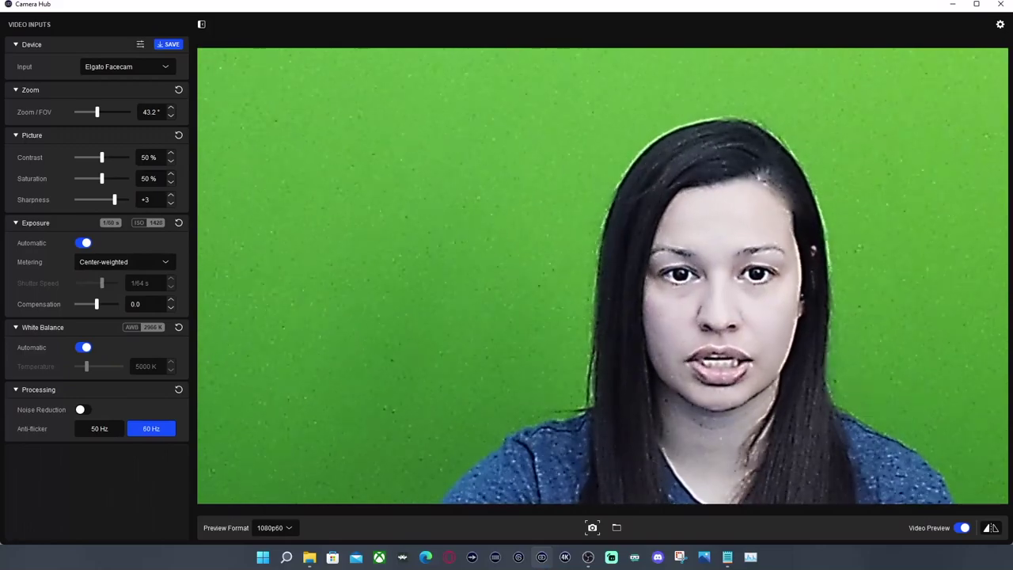
key(Left)
key(Right)
key(Right)
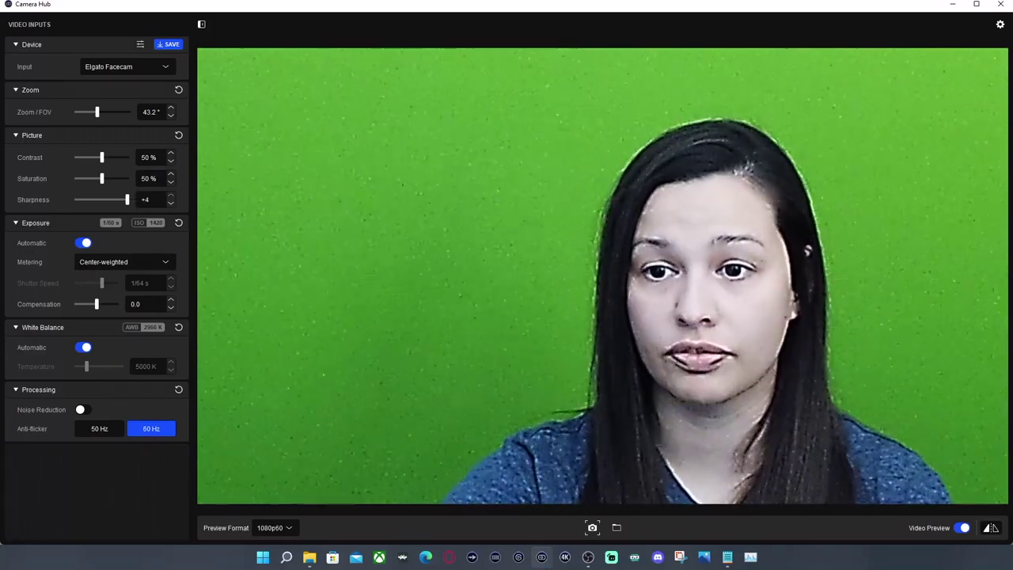
key(Left)
key(Left)
key(Right)
key(Right)
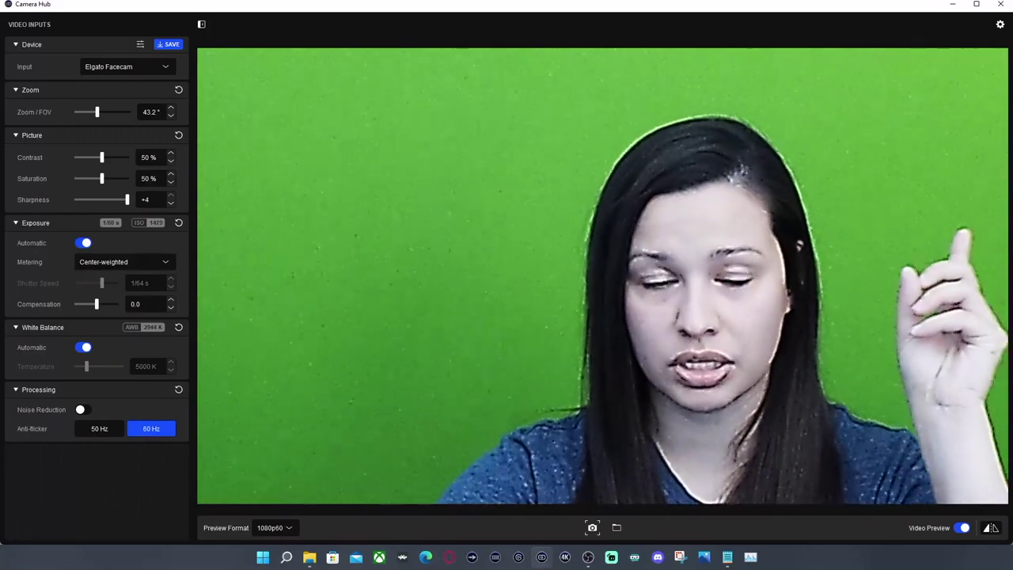
key(Left)
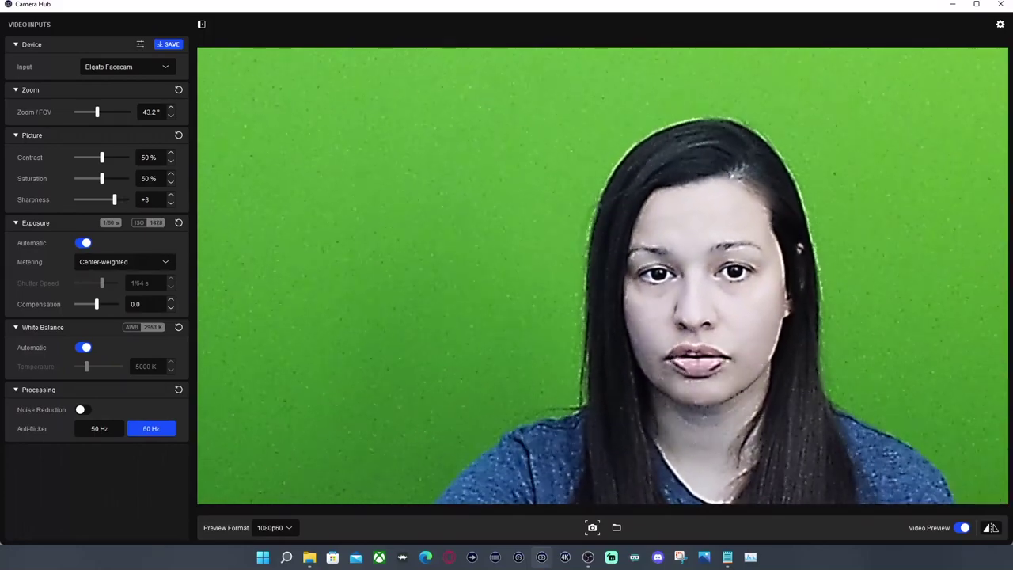
key(Left)
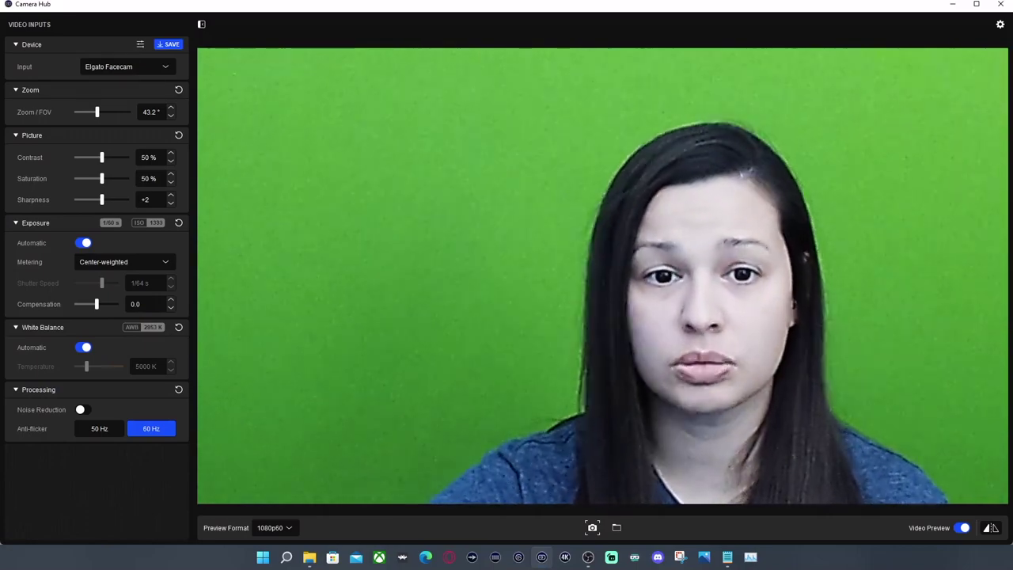
Turn off automatic exposure and try shutter speeds of 1/250 s and 1/125 s.
click(83, 243)
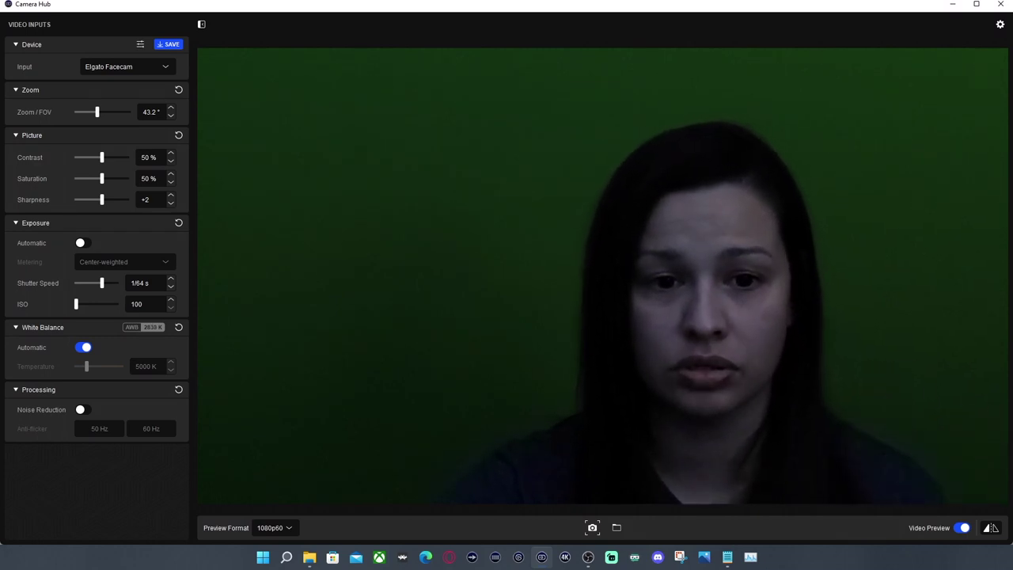
drag(102, 282, 94, 282)
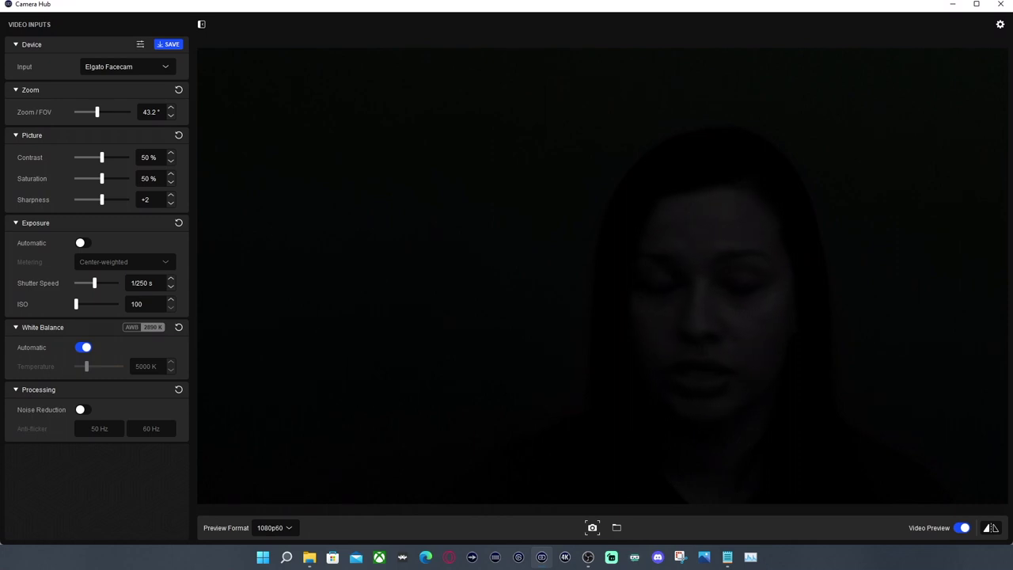
key(Right)
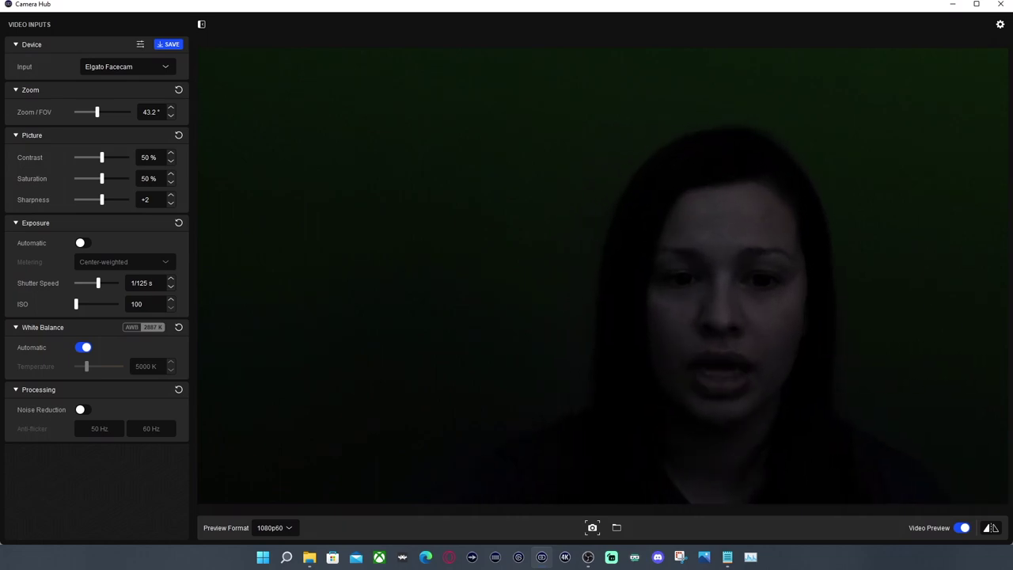
Set the shutter speed to 1/64 s and adjust the ISO to 623.
key(Tab)
key(Right)
key(Right)
key(Right)
key(Right)
key(Right)
key(Right)
key(Right)
key(Right)
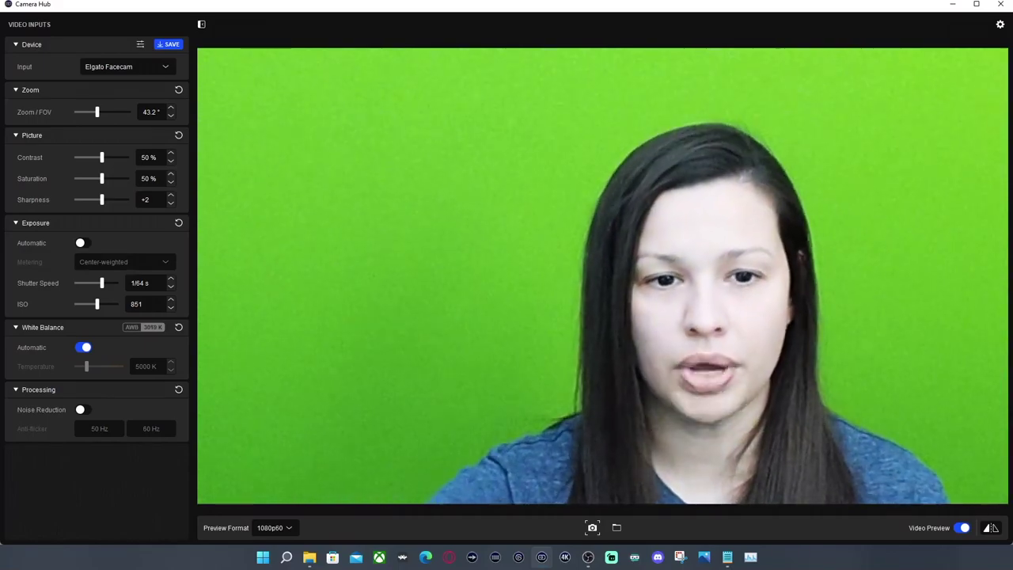
key(Left)
key(Left)
key(Left)
key(Left)
key(Left)
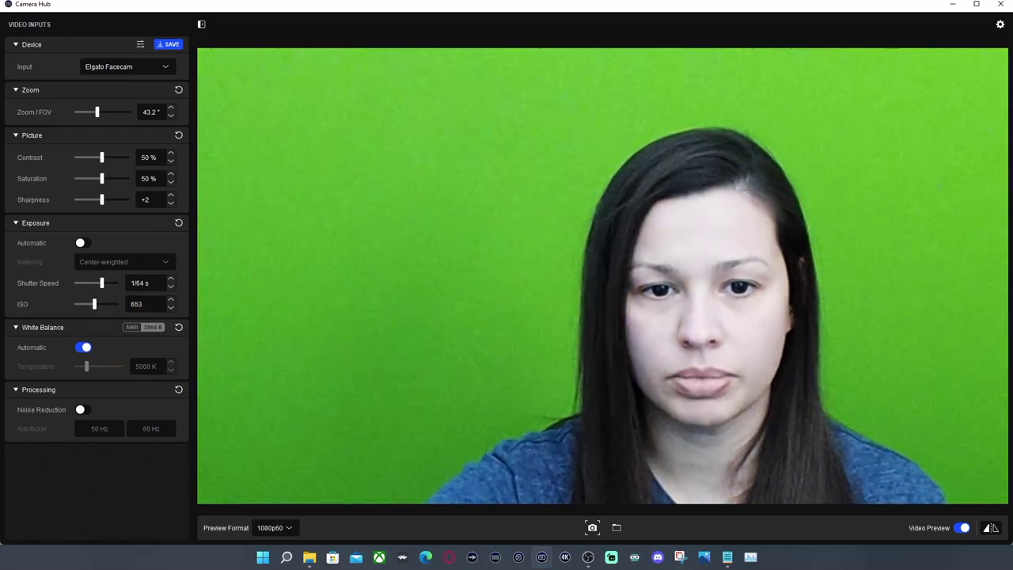
key(Right)
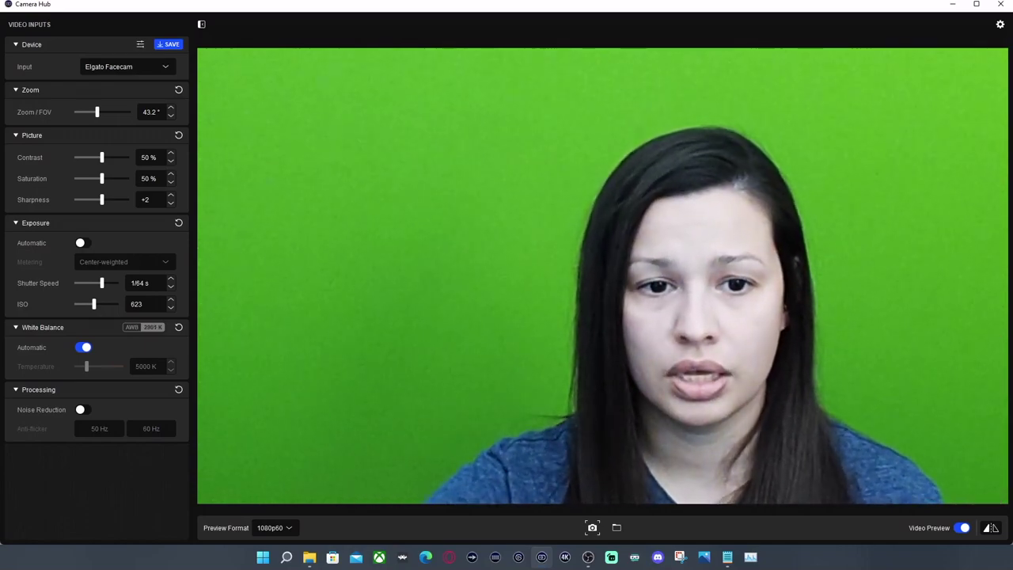
Turn off automatic white balance and lower the colour temperature to 3300 K.
click(85, 347)
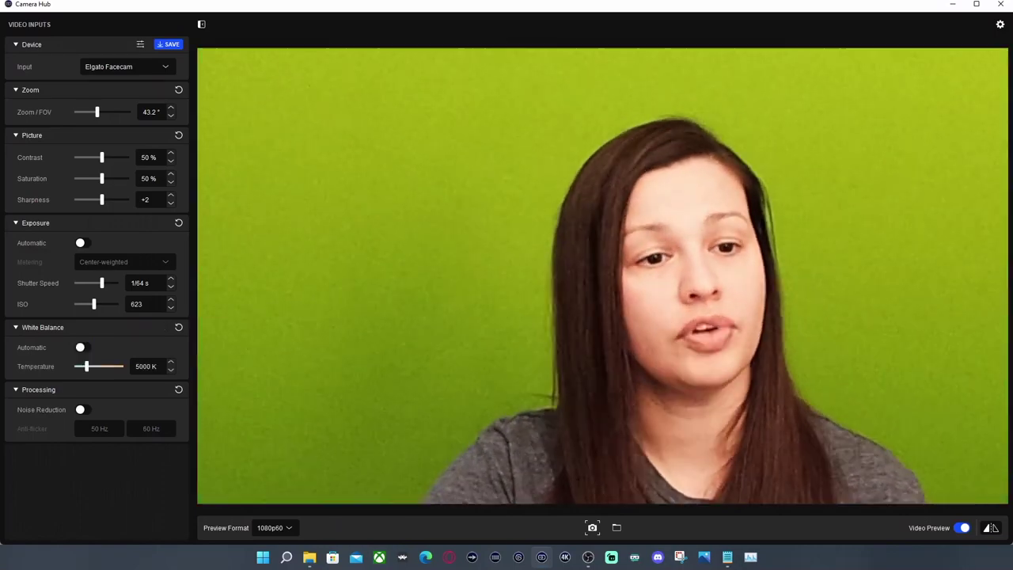
click(82, 347)
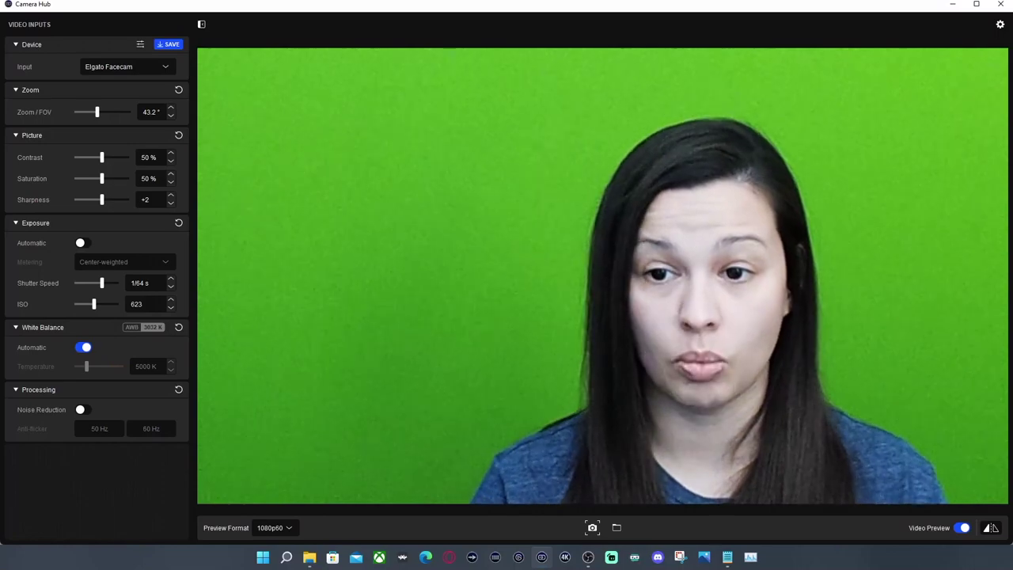
click(83, 347)
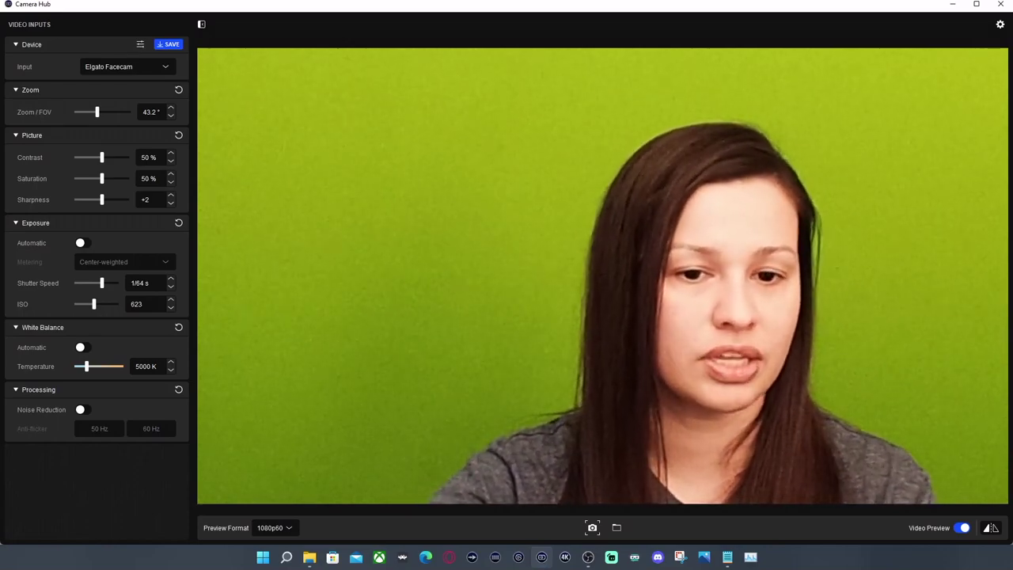
mouse_move(86, 366)
mouse_down()
mouse_move(122, 365)
mouse_move(93, 365)
mouse_up()
key(Left)
key(Left)
key(Left)
key(Left)
key(Left)
key(Left)
key(Left)
key(Left)
key(Left)
key(Left)
key(Left)
key(Left)
key(Left)
key(Left)
key(Left)
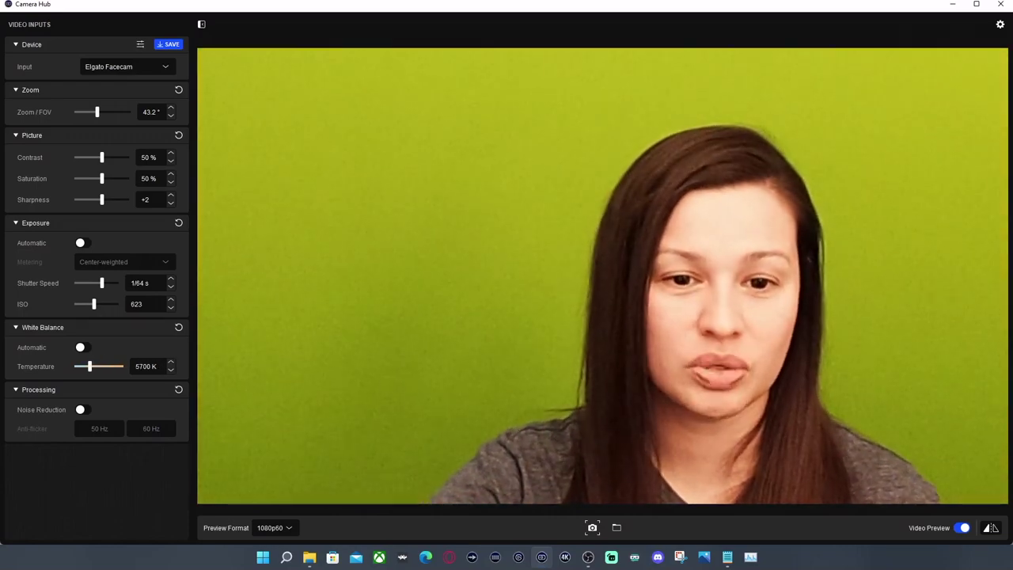
key(Left)
key(Left)
key(Left)
key(Left)
key(Left)
key(Left)
key(Left)
key(Left)
key(Left)
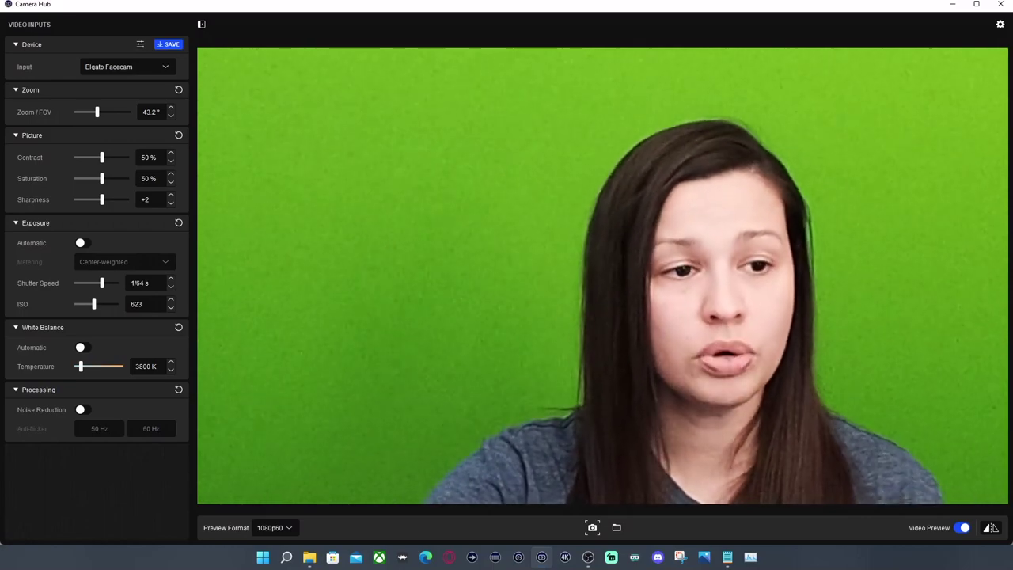
key(Left)
key(Left)
key(Left)
key(Left)
key(Left)
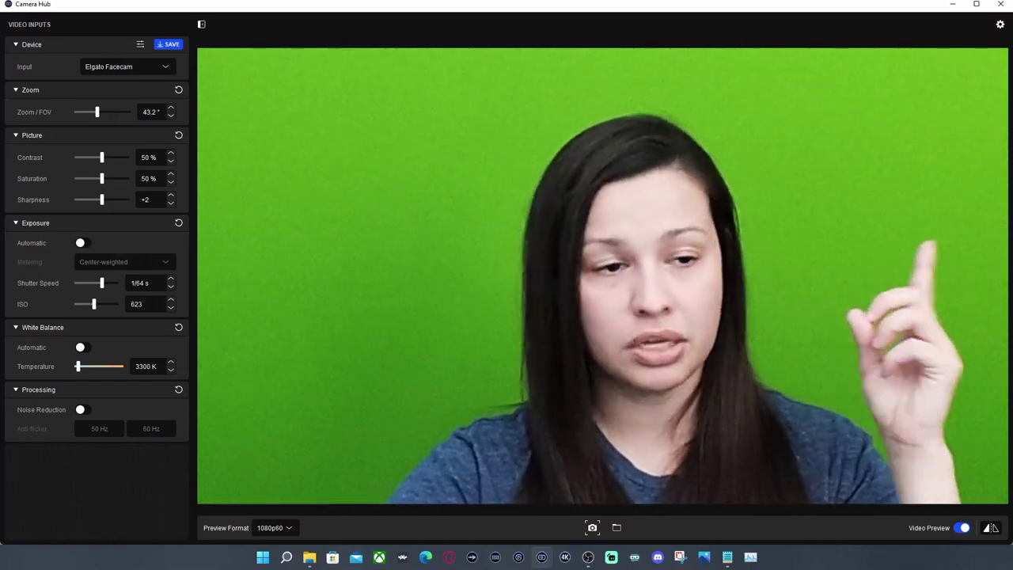
Save the camera settings with noise reduction left off after a brief trial, and close Camera Hub.
click(83, 409)
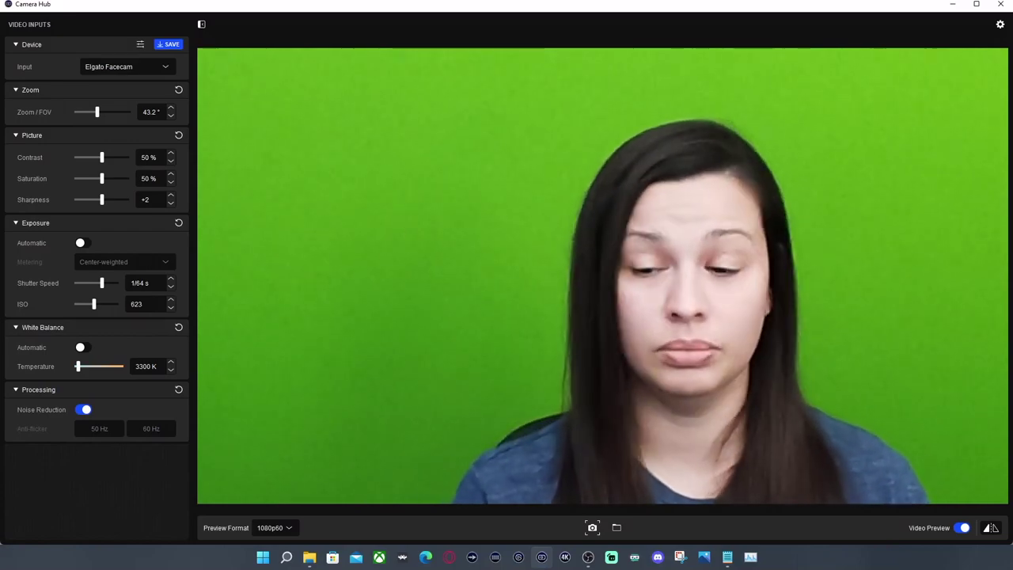
click(83, 410)
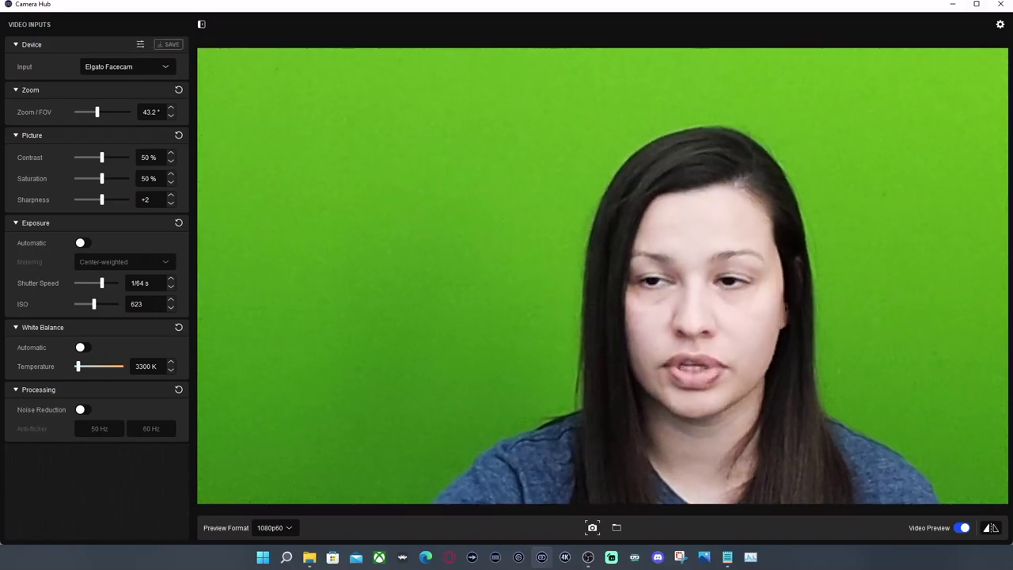
click(1000, 4)
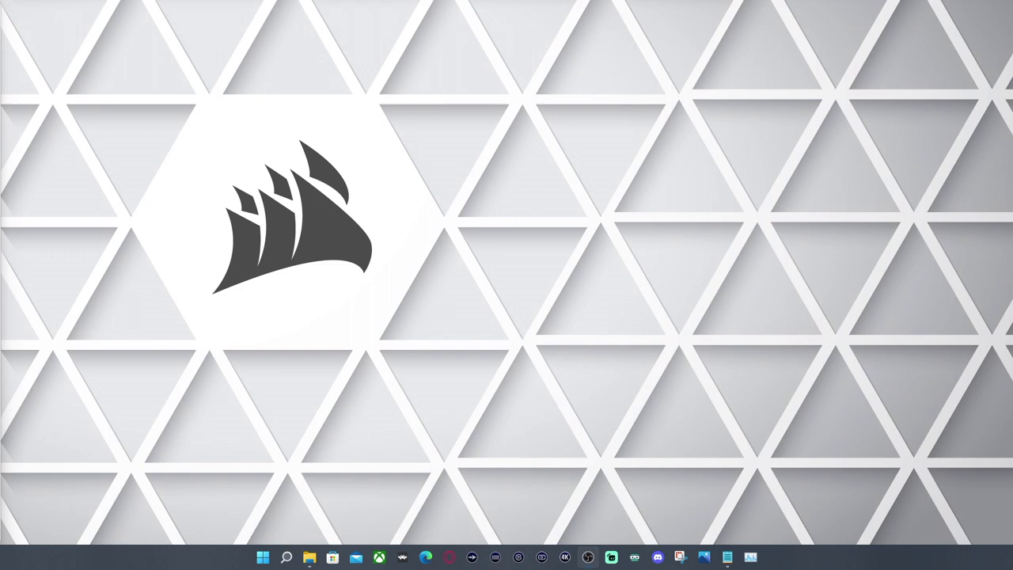
Bring the OBS filters dialog for the Facecam source into view, look at its Color Correction and Chroma Key filters, and close it.
drag(0, 198, 329, 104)
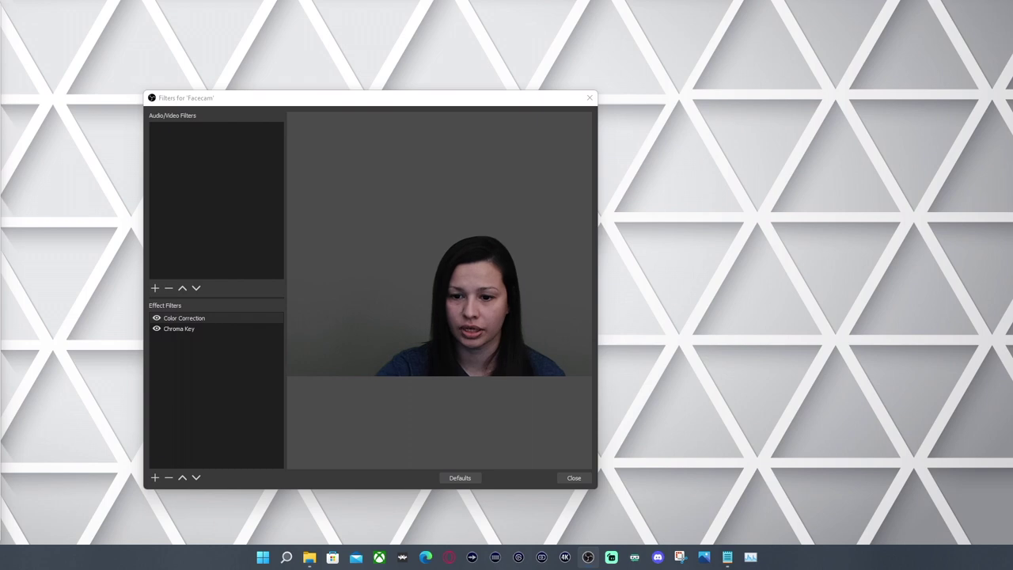
click(573, 477)
key(Escape)
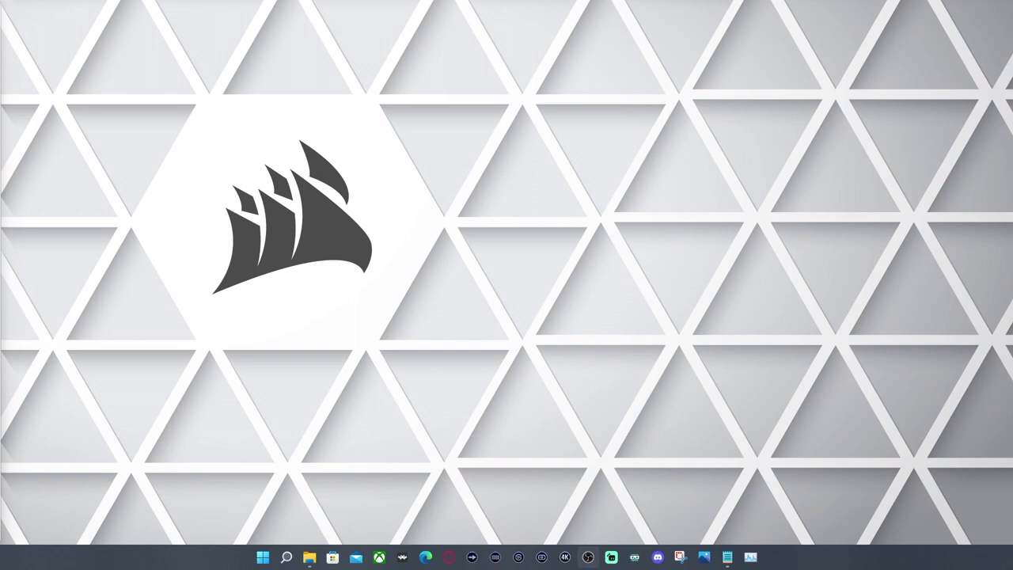
Review the Facecam source's properties and its video configuration settings in OBS, cancelling both dialogs without changes.
drag(0, 218, 355, 185)
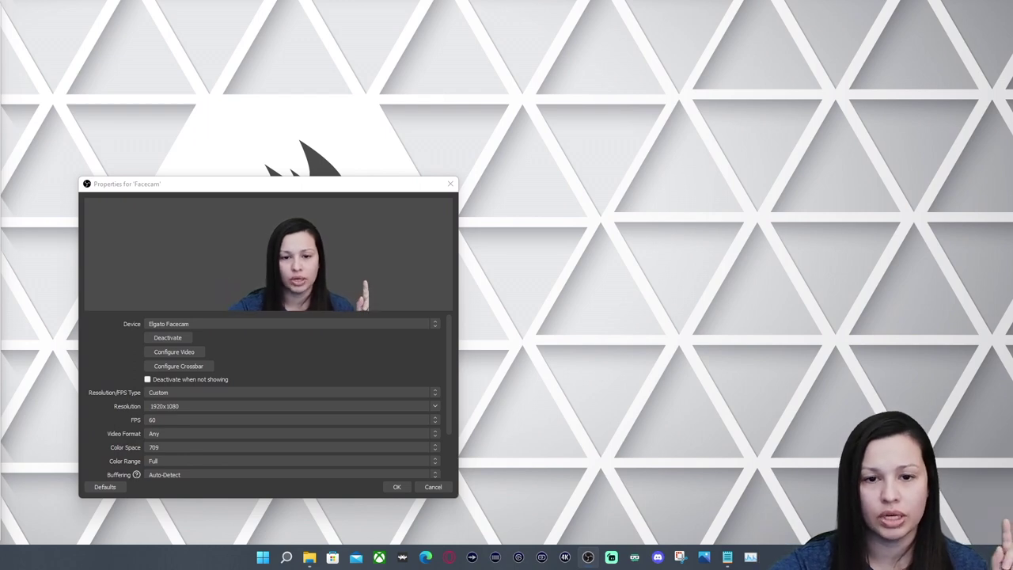
drag(149, 188, 280, 150)
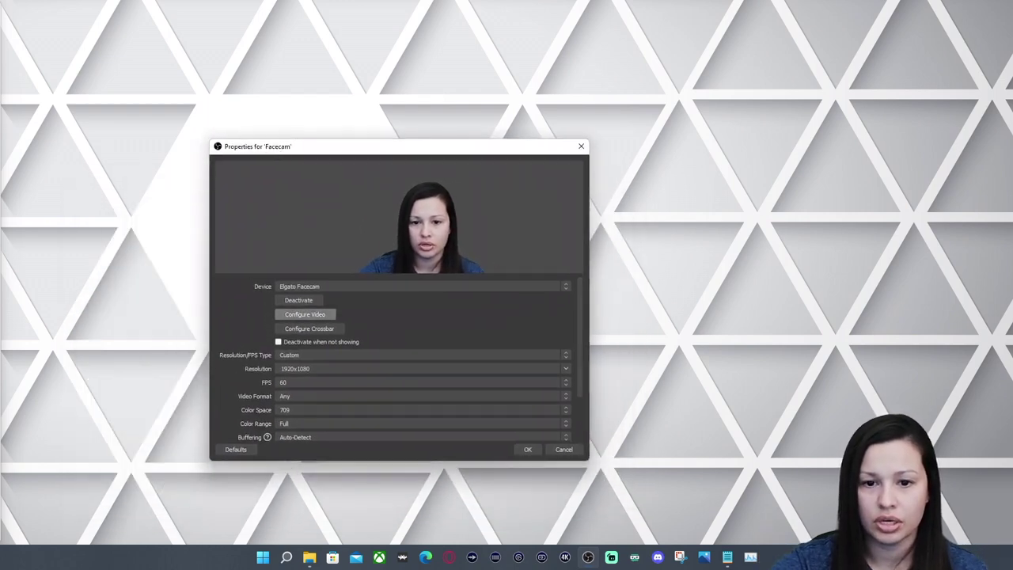
click(305, 314)
drag(135, 29, 238, 107)
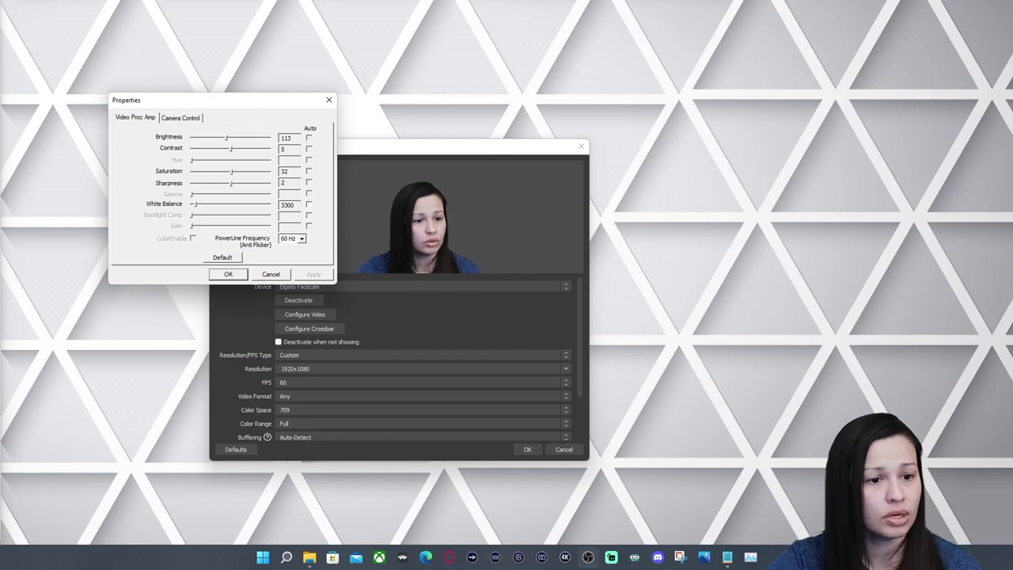
click(270, 274)
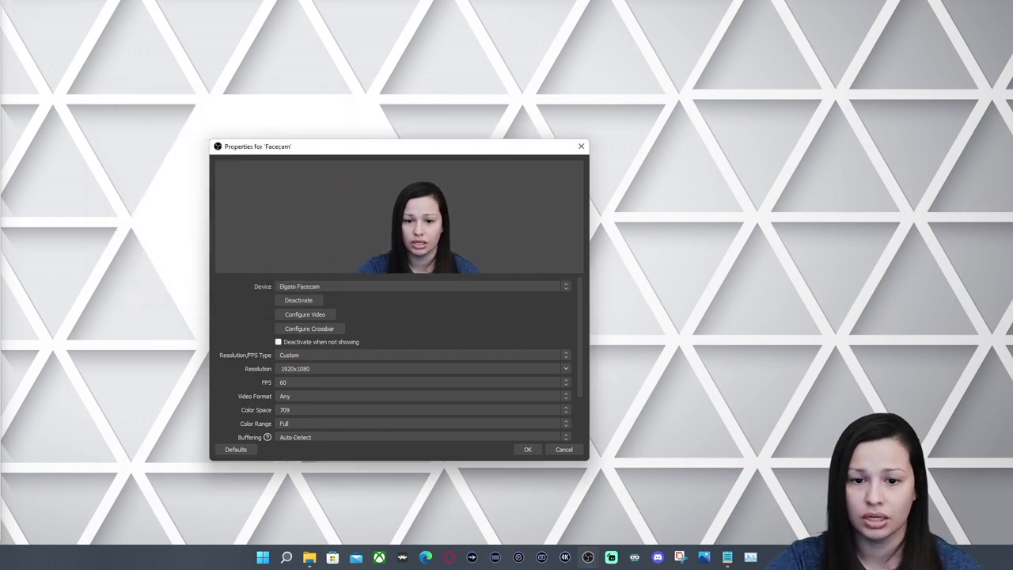
click(564, 448)
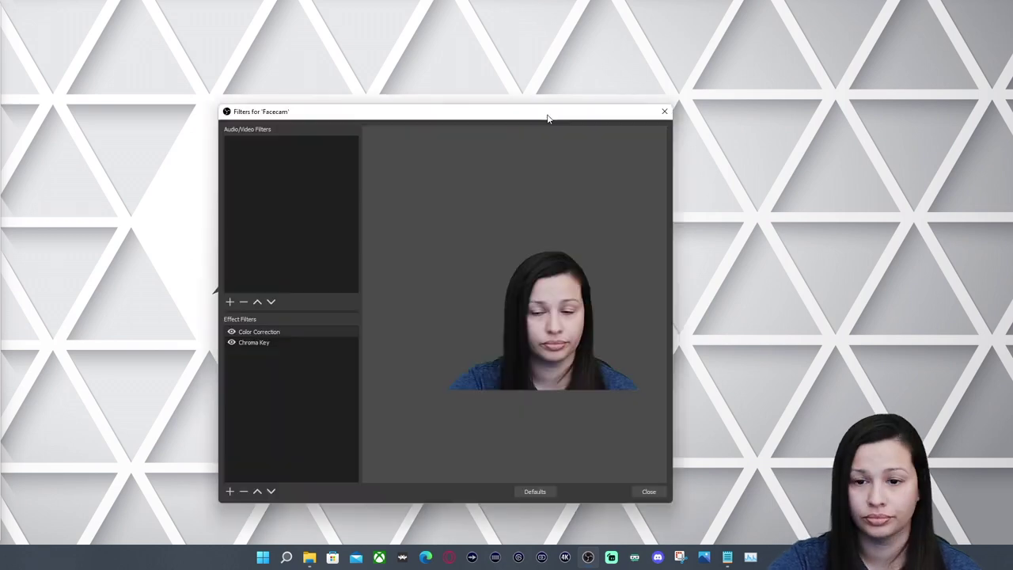
Turn off the Facecam source's Color Correction and Chroma Key filters, and delete the Chroma Key filter.
drag(547, 115, 545, 107)
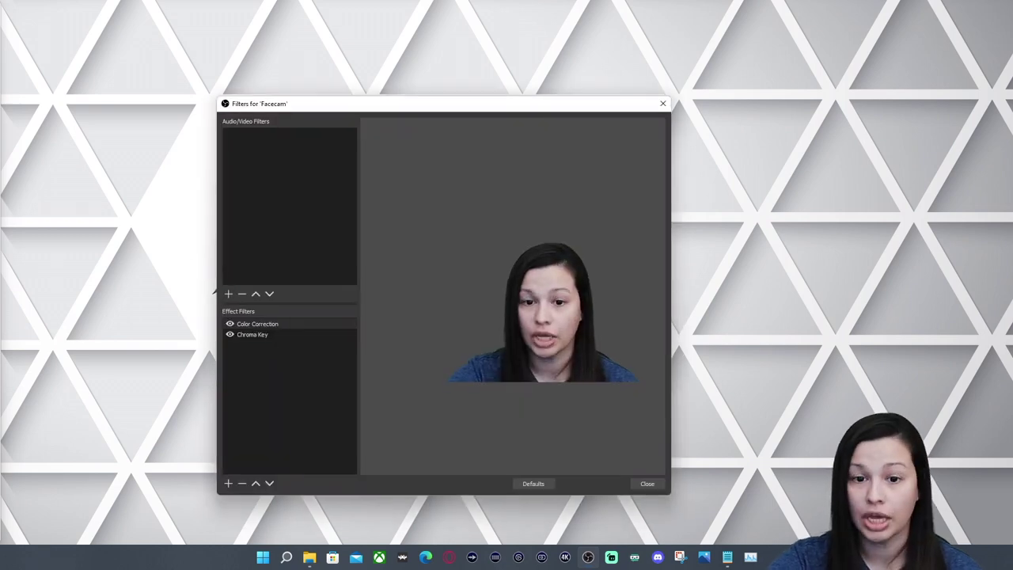
click(229, 323)
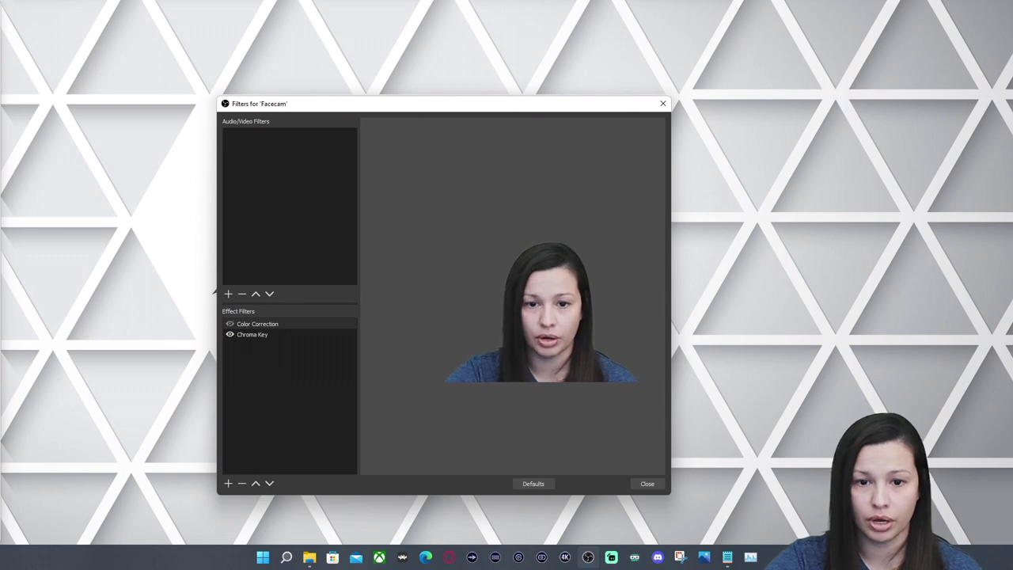
click(230, 334)
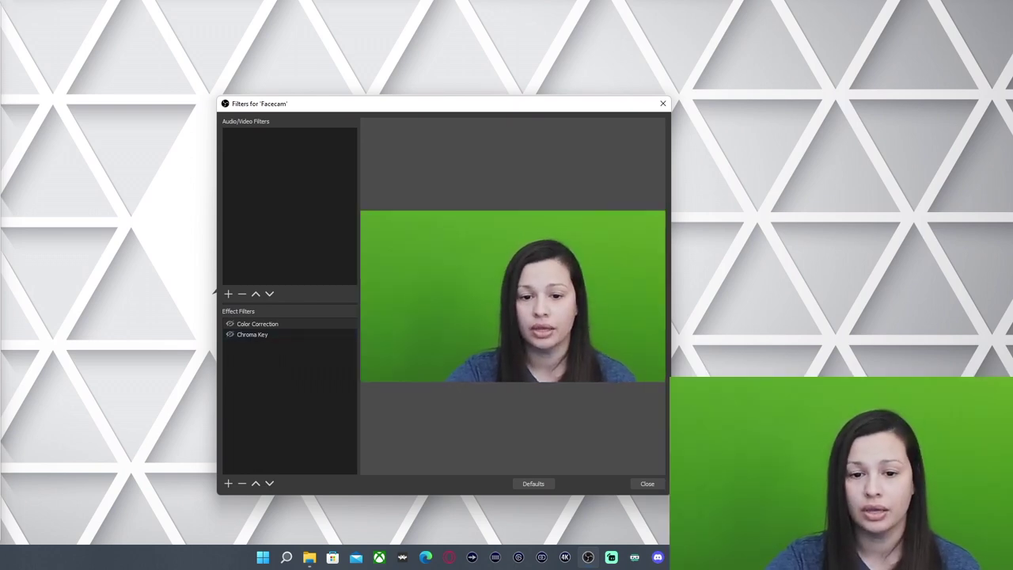
click(251, 334)
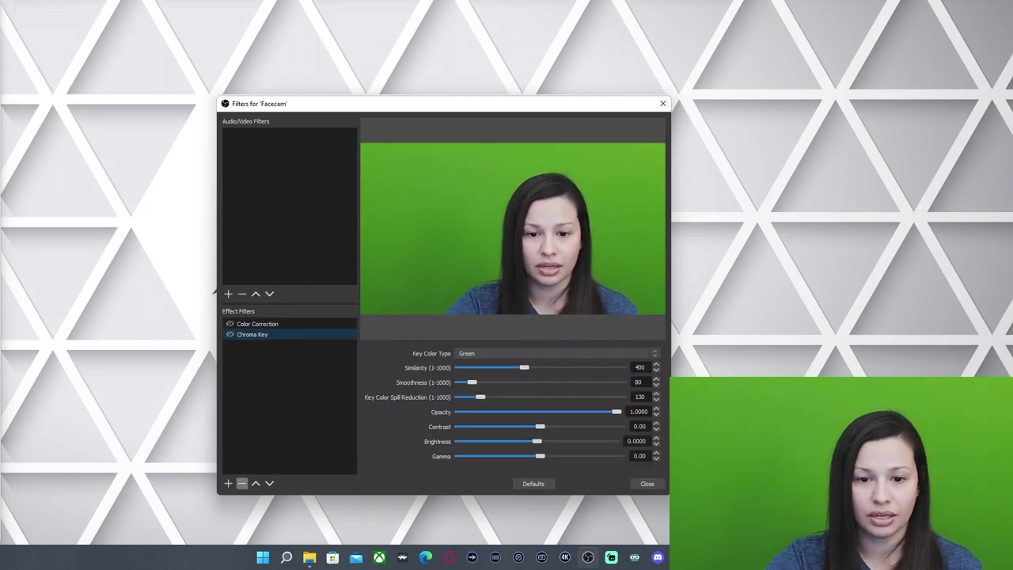
click(241, 483)
click(477, 316)
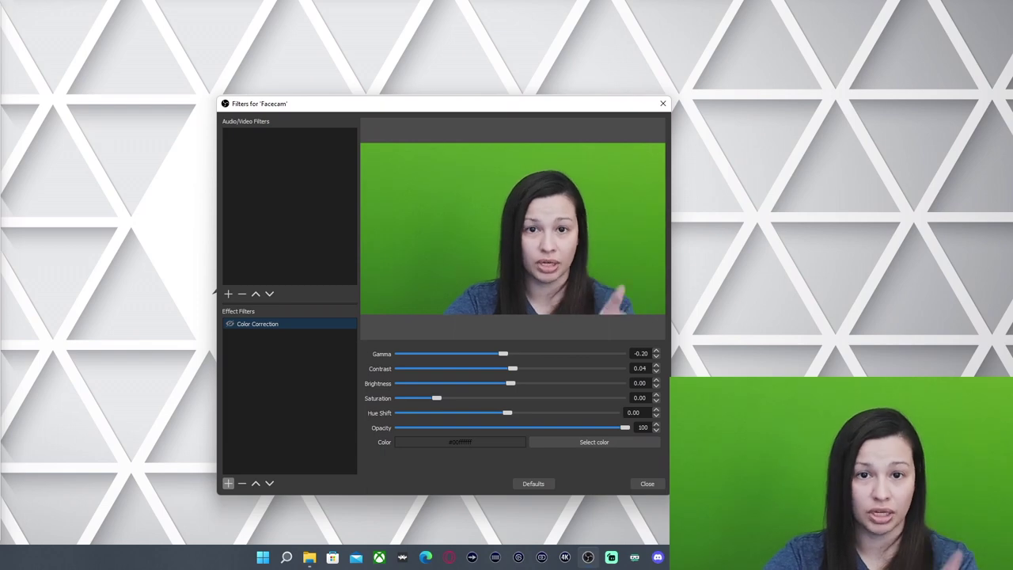
Add a new Chroma Key effect filter to the Facecam source, keeping the suggested name.
click(227, 483)
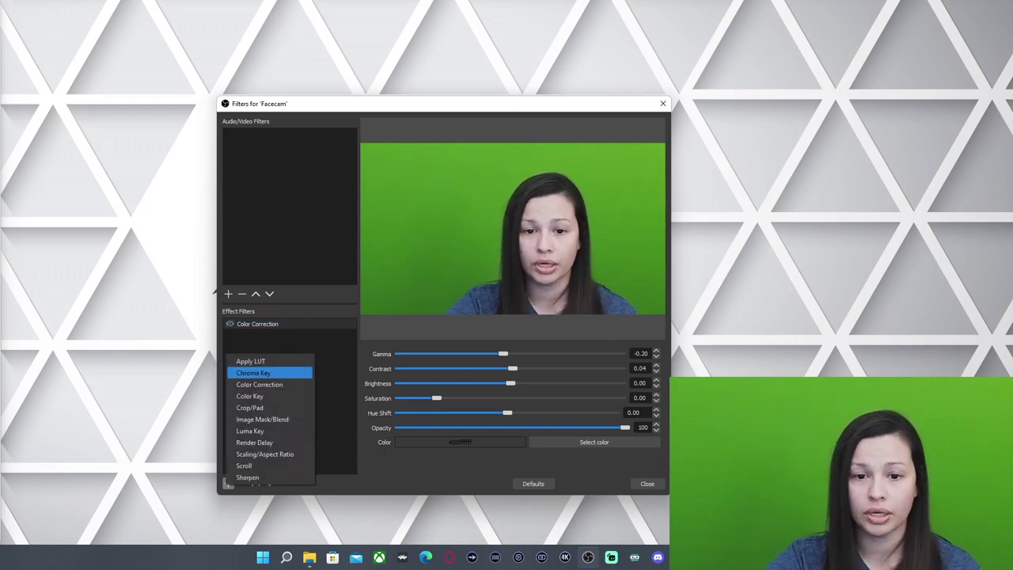
click(253, 373)
click(420, 318)
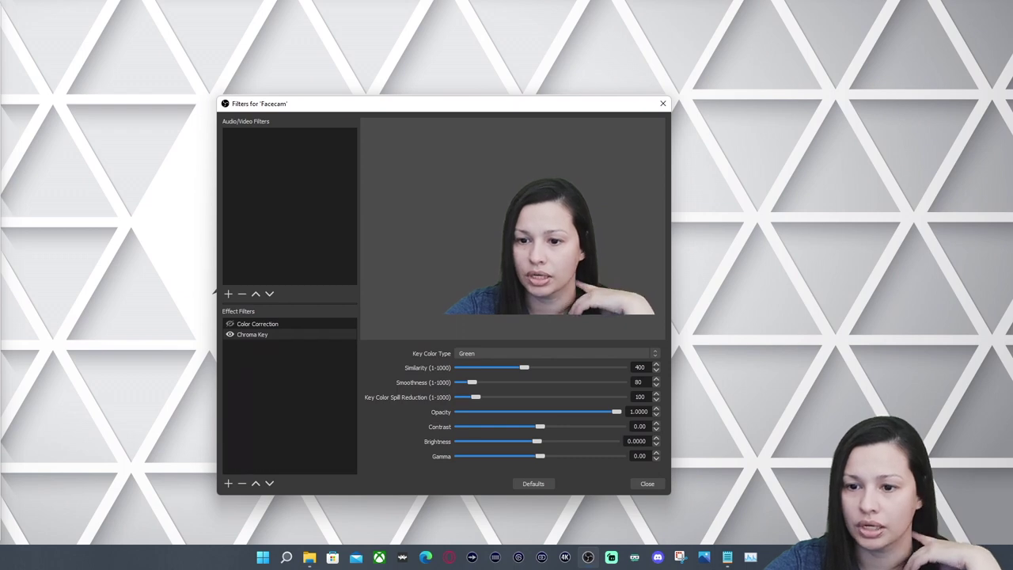
Raise the Chroma Key filter's key color spill reduction in small increments to compare the effect, and set it to 200.
click(656, 394)
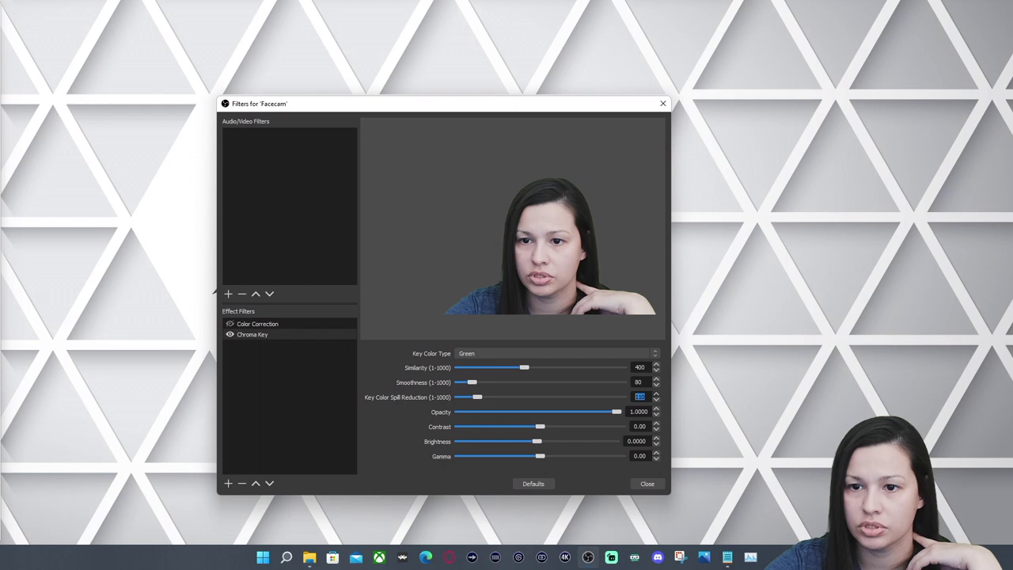
click(656, 394)
click(656, 393)
click(657, 393)
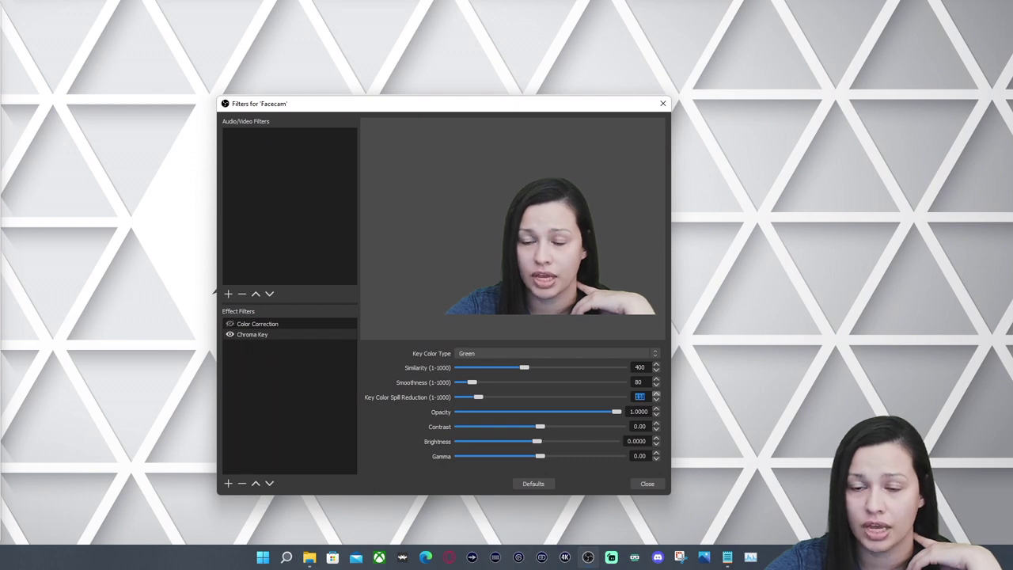
click(656, 393)
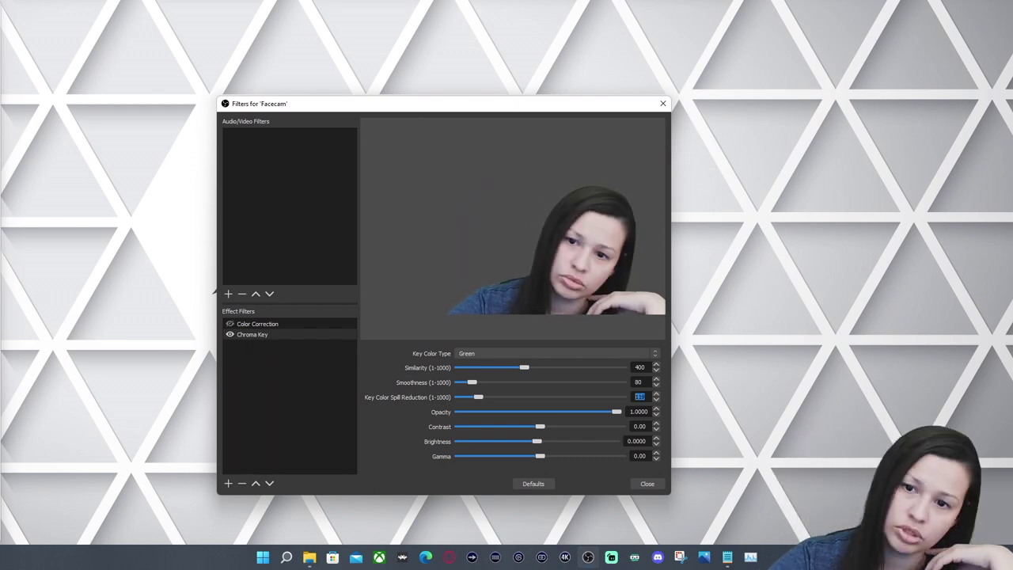
click(639, 397)
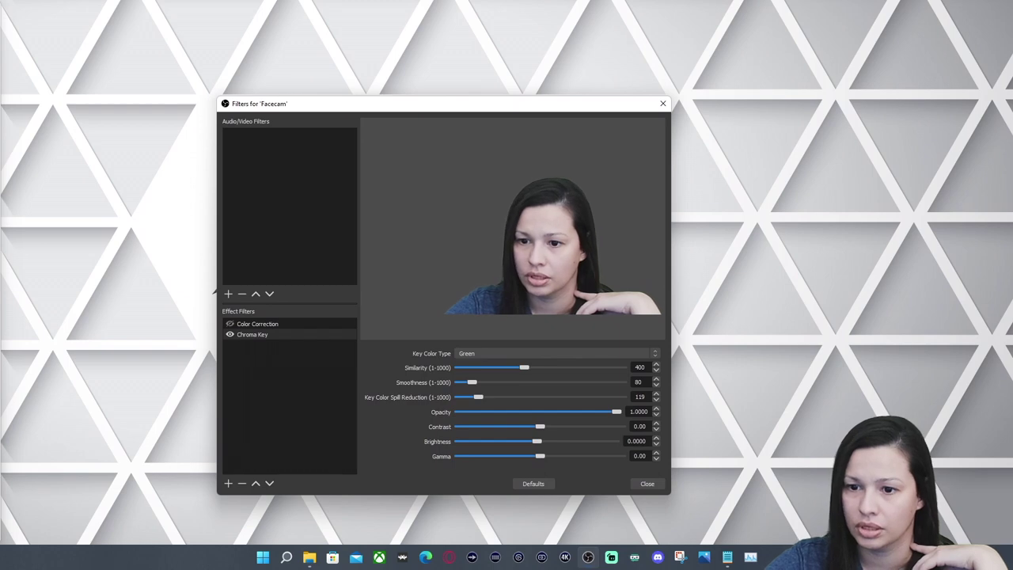
click(657, 393)
click(656, 393)
click(657, 394)
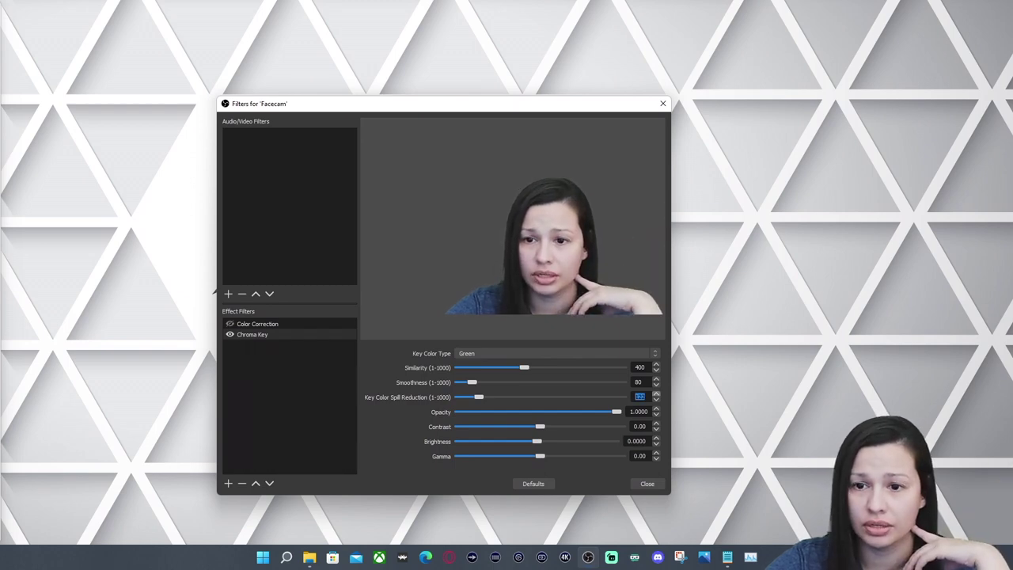
click(656, 393)
click(656, 393)
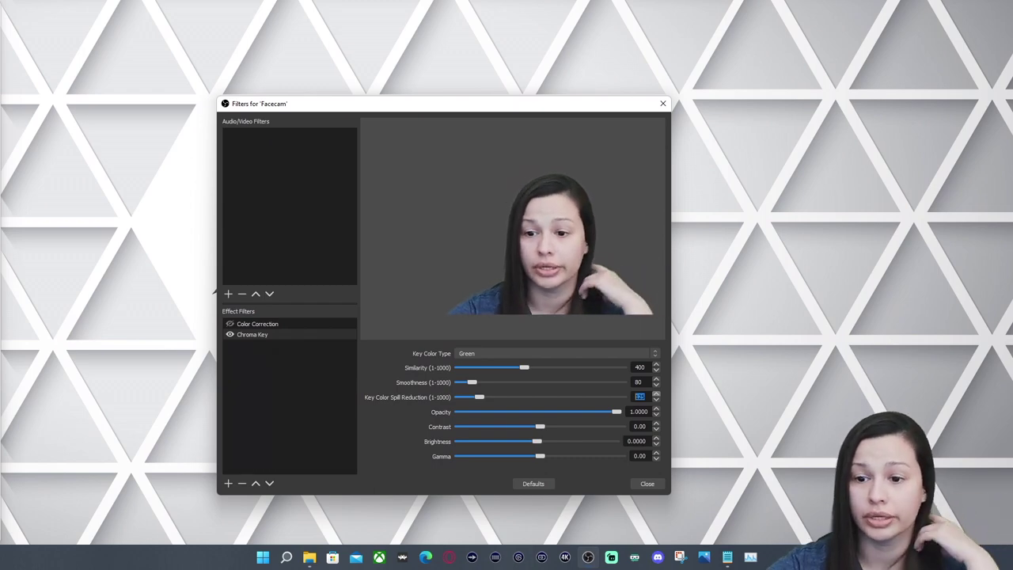
click(656, 393)
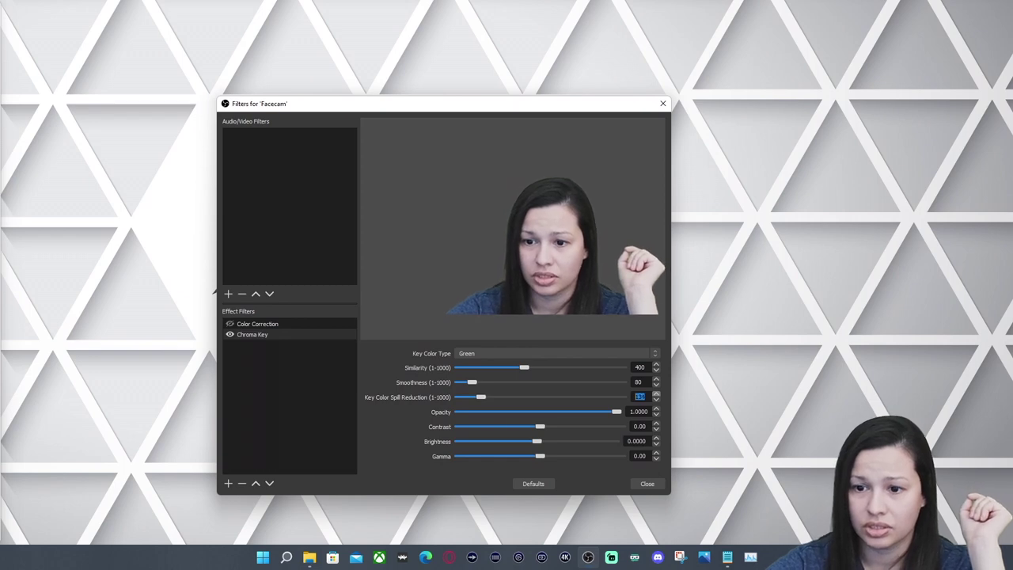
key(Up)
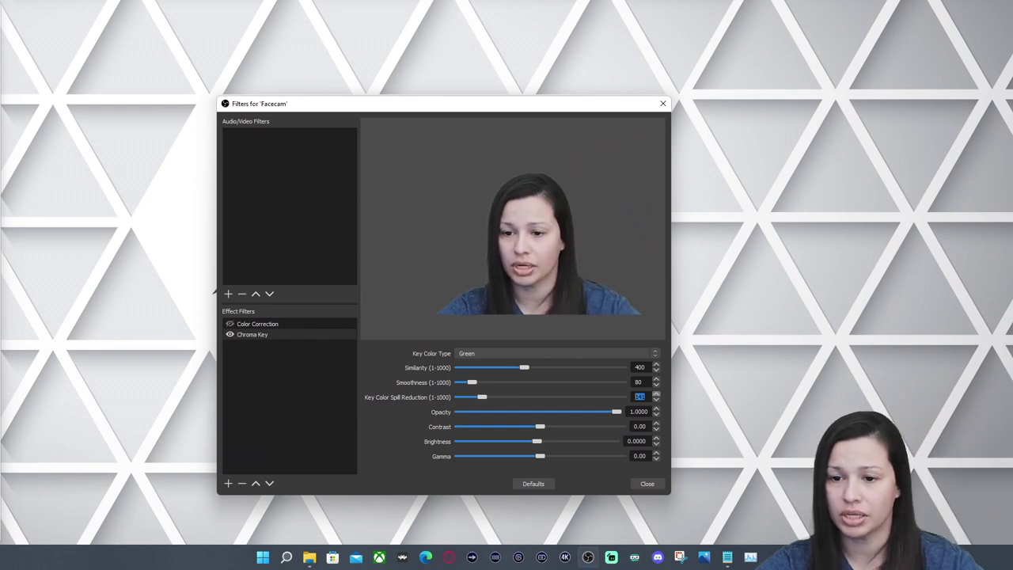
key(Up)
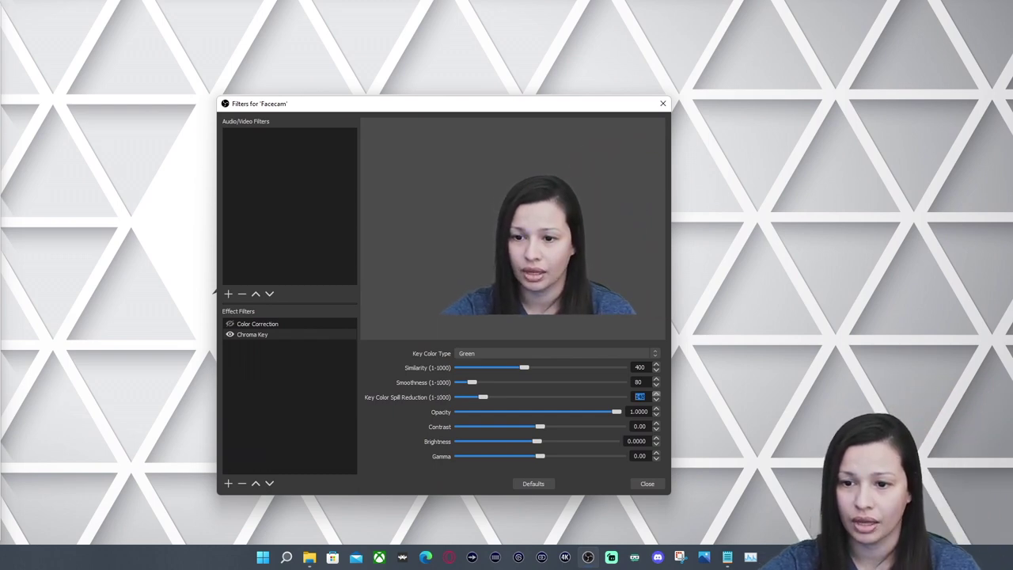
click(656, 393)
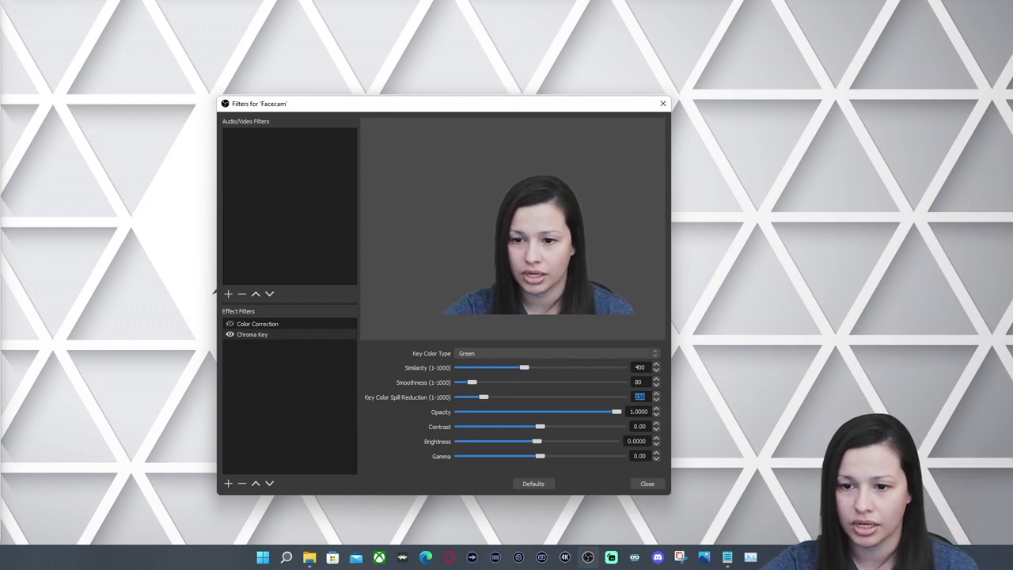
text(200)
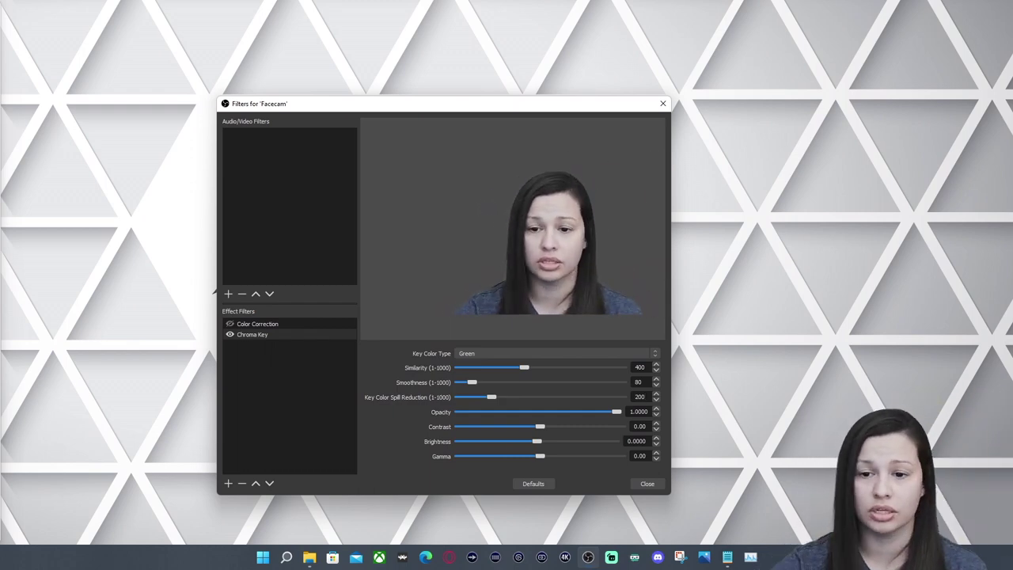
Turn the Color Correction filter back on with its settings displayed.
click(289, 323)
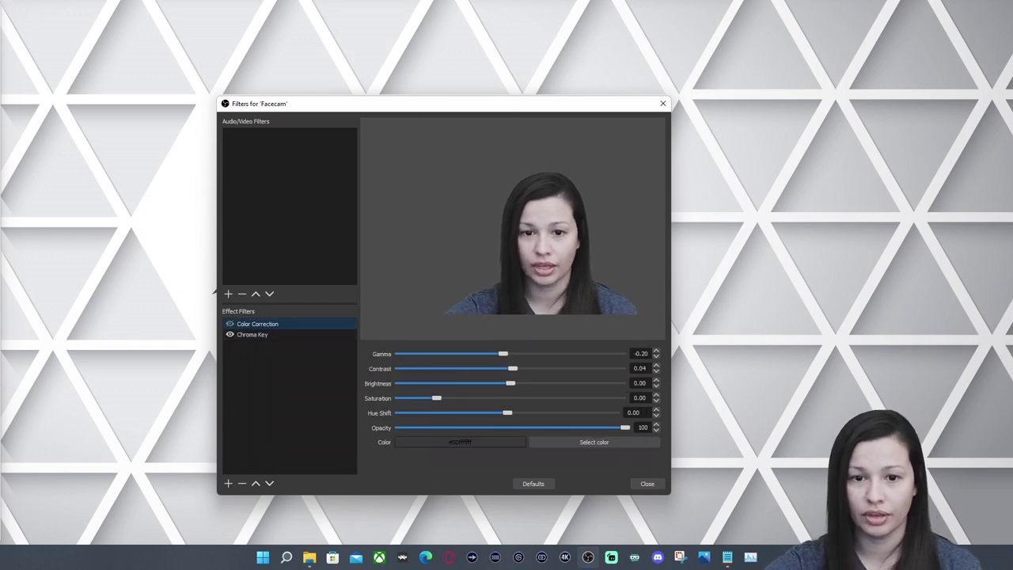
click(229, 324)
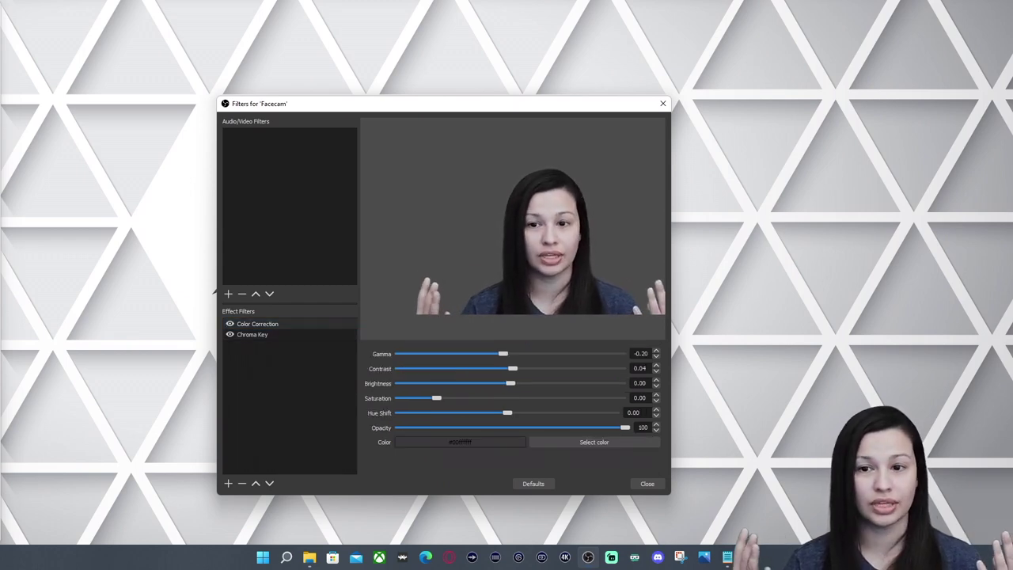